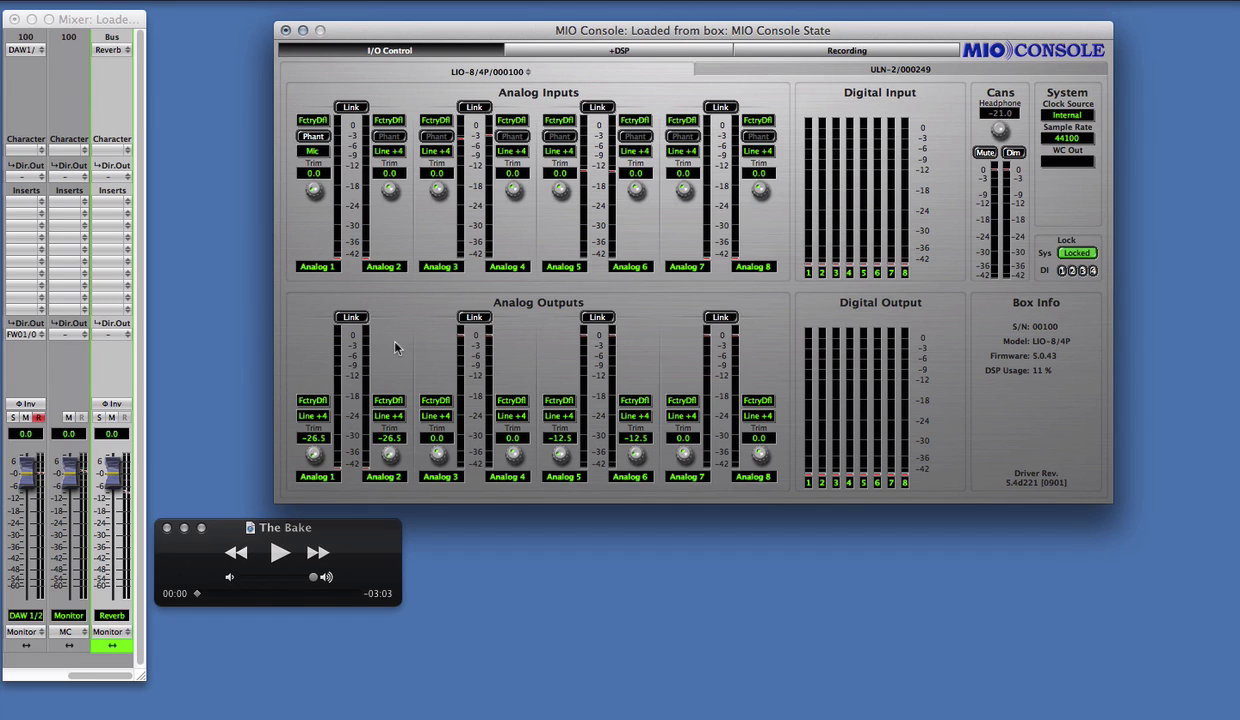
- Add an I/O insert in DAW 1/2's third slot, leaving No Send and Thru with bypass off
left_click(44, 228)
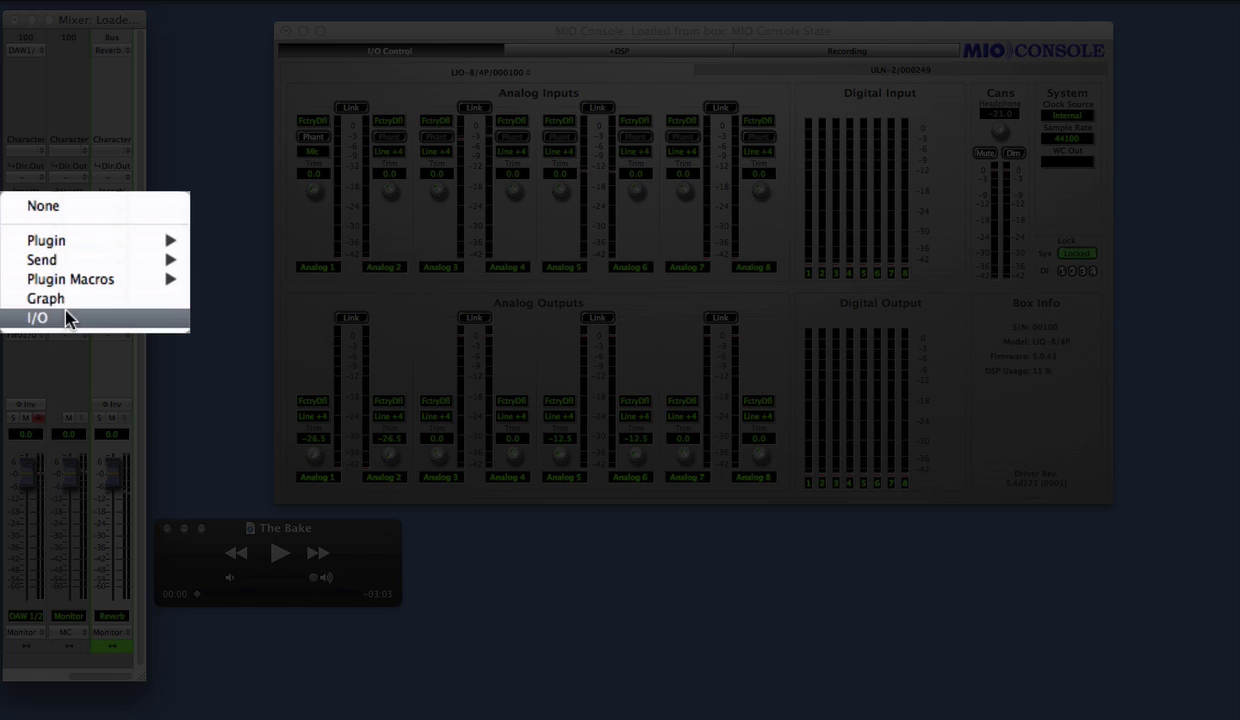
left_click(66, 313)
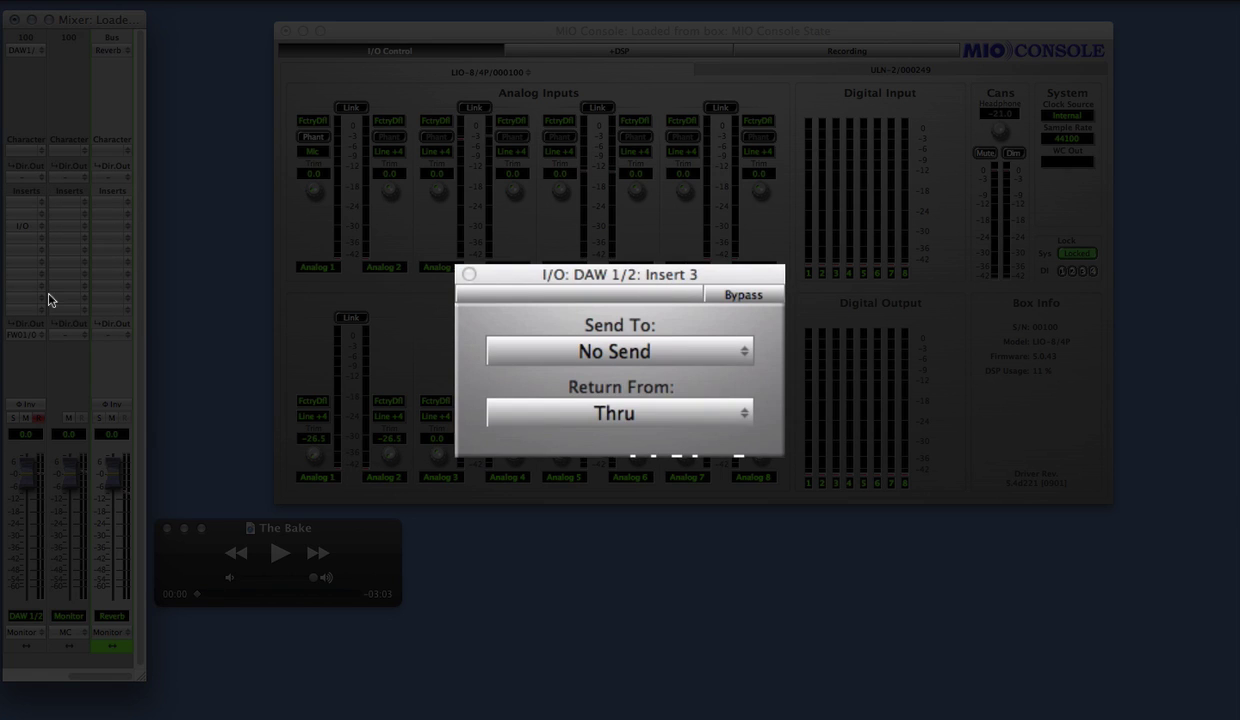
left_click(528, 352)
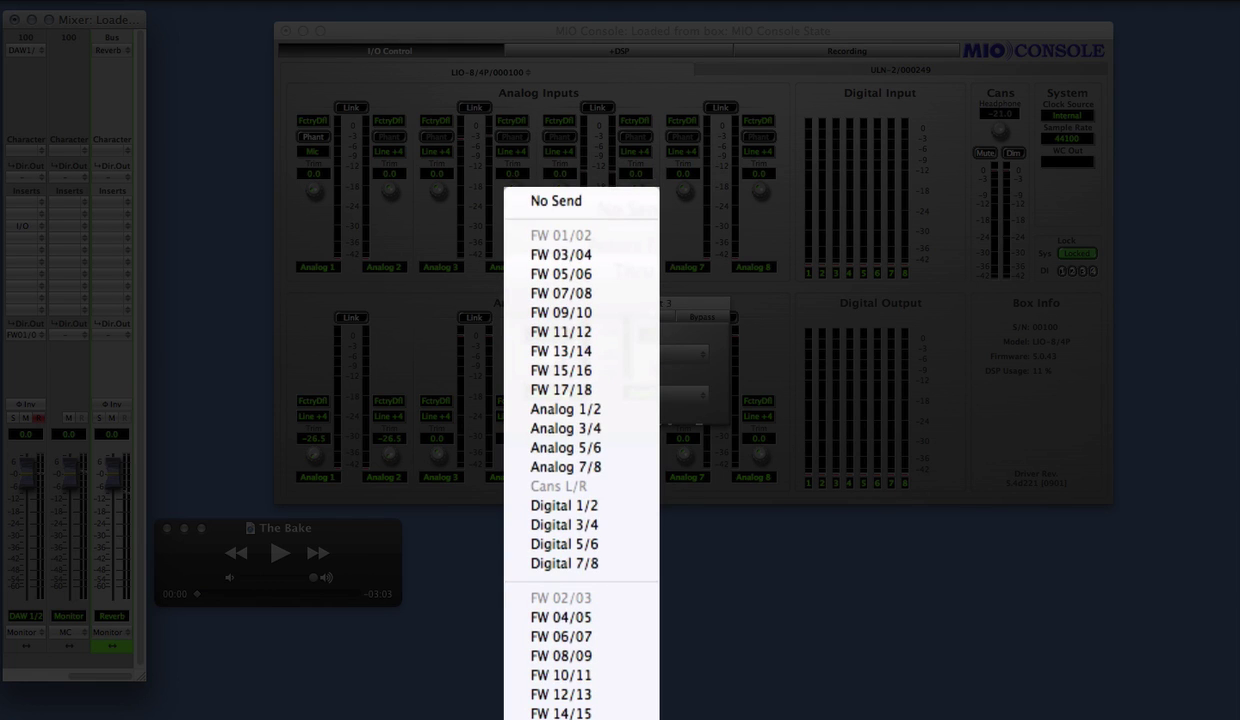
key("Escape")
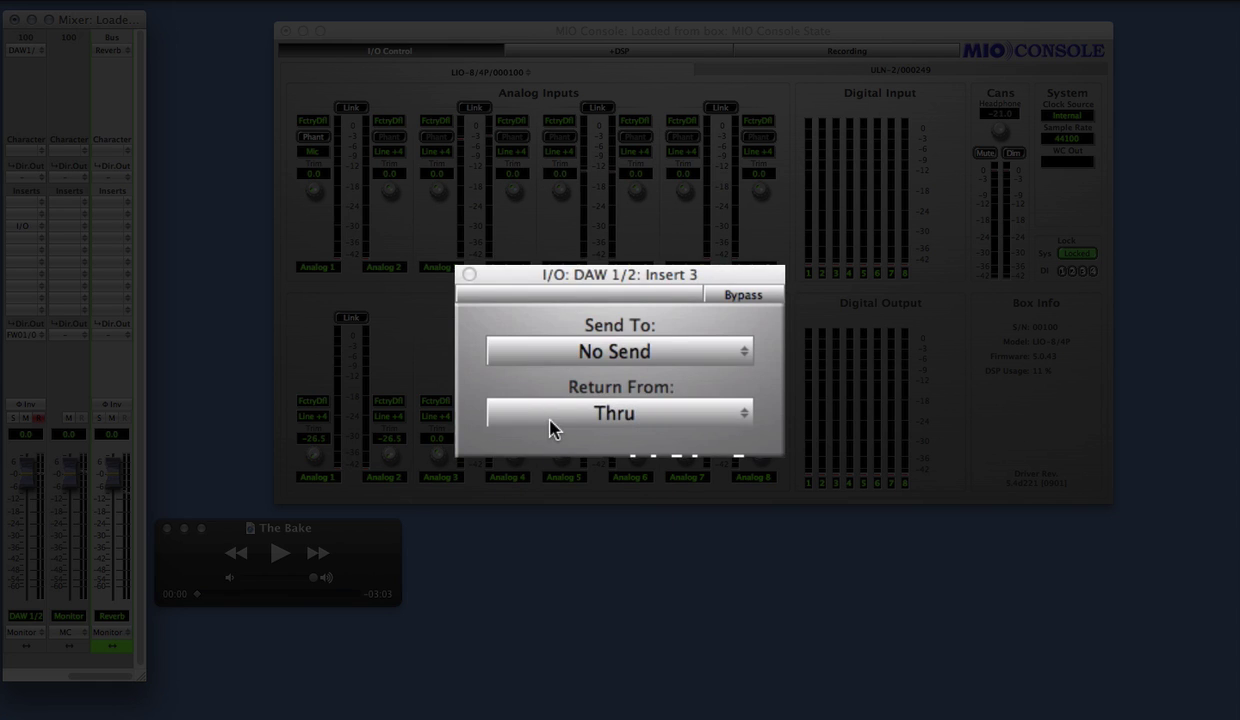
left_click(553, 420)
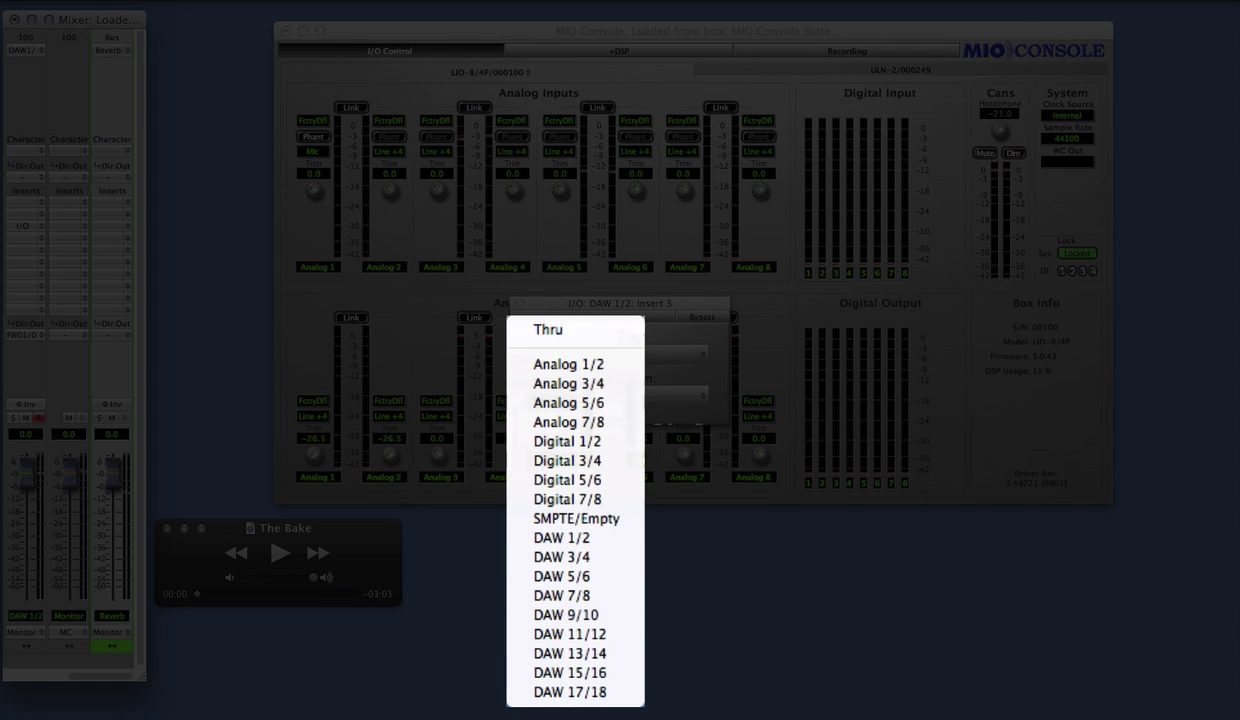
left_click(623, 360)
left_click(735, 298)
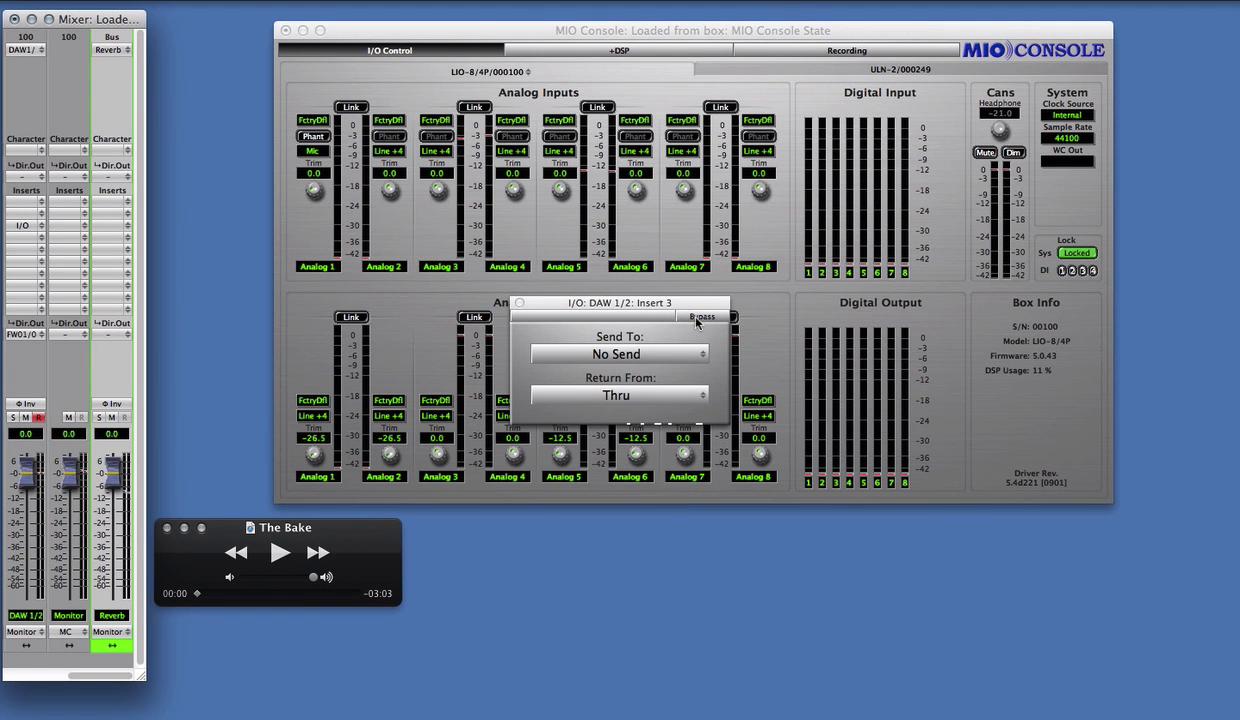
- Start the song playing and set Insert 3's Send To Analog 7/8
left_click(280, 553)
left_click_drag(624, 303, 336, 286)
left_click(348, 336)
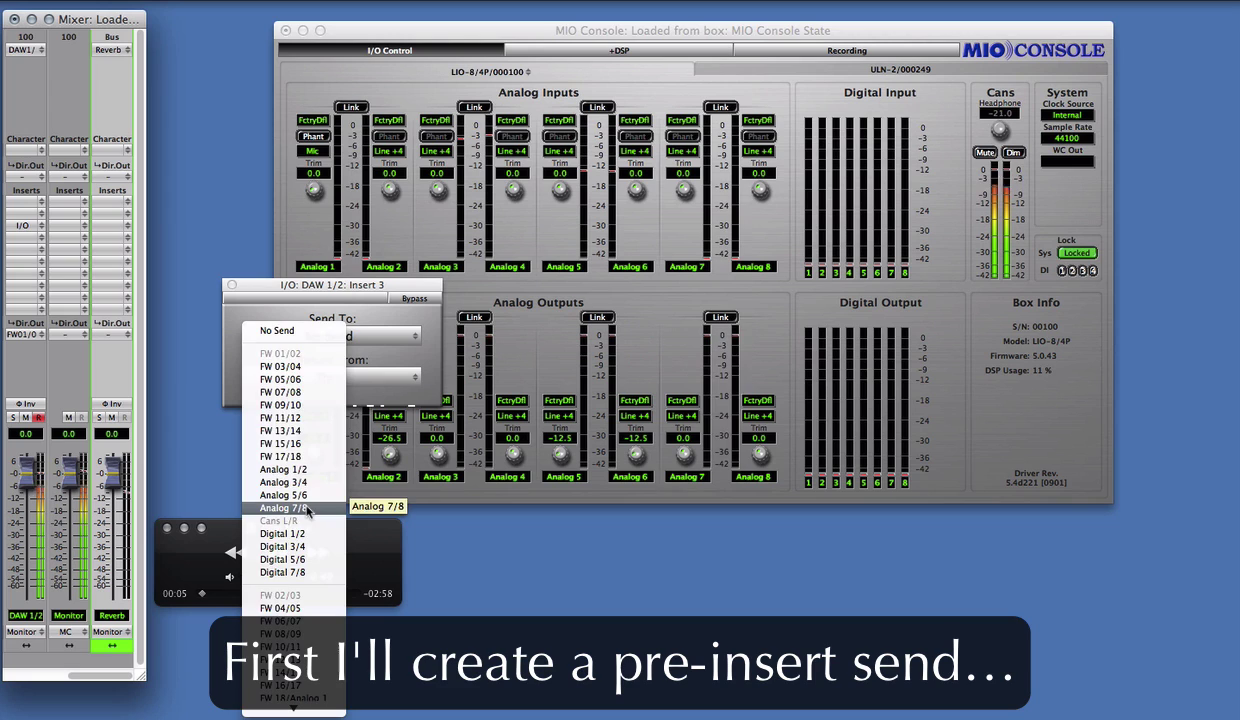
left_click(307, 508)
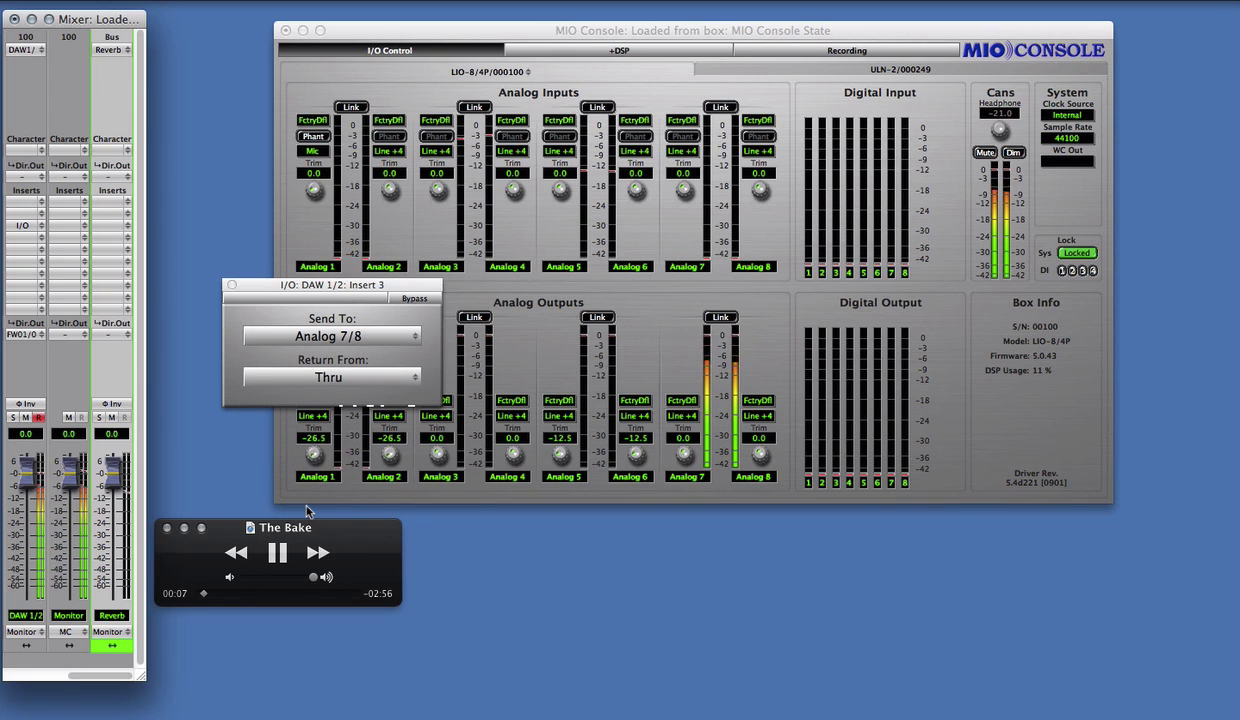
- Add an I/O insert in DAW 1/2's fifth slot through Analog 5/6, then toggle its bypass
left_click(231, 285)
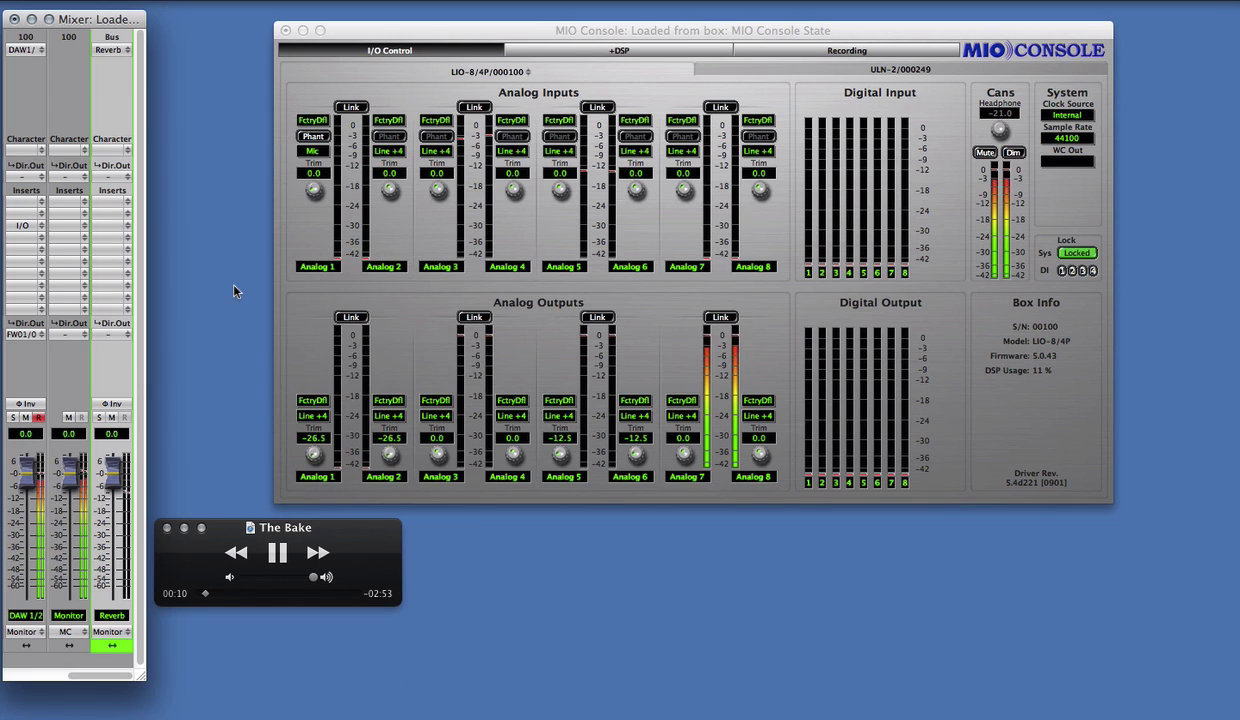
left_click(38, 249)
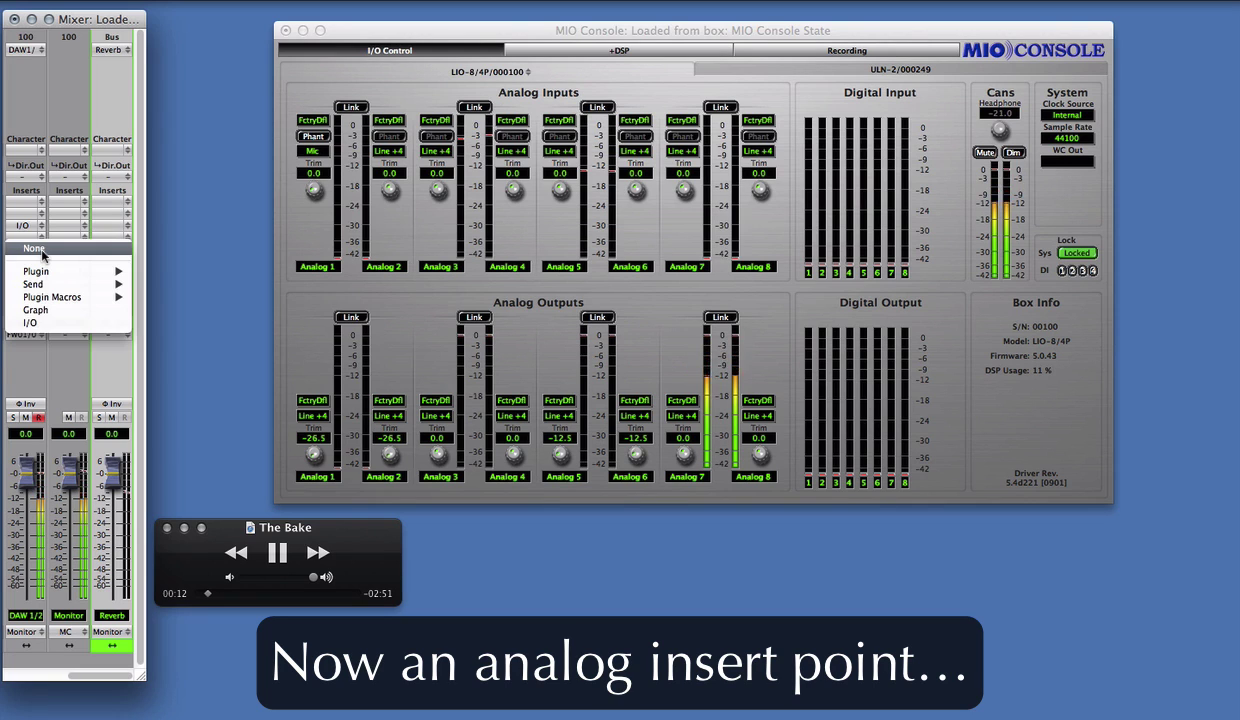
left_click(45, 325)
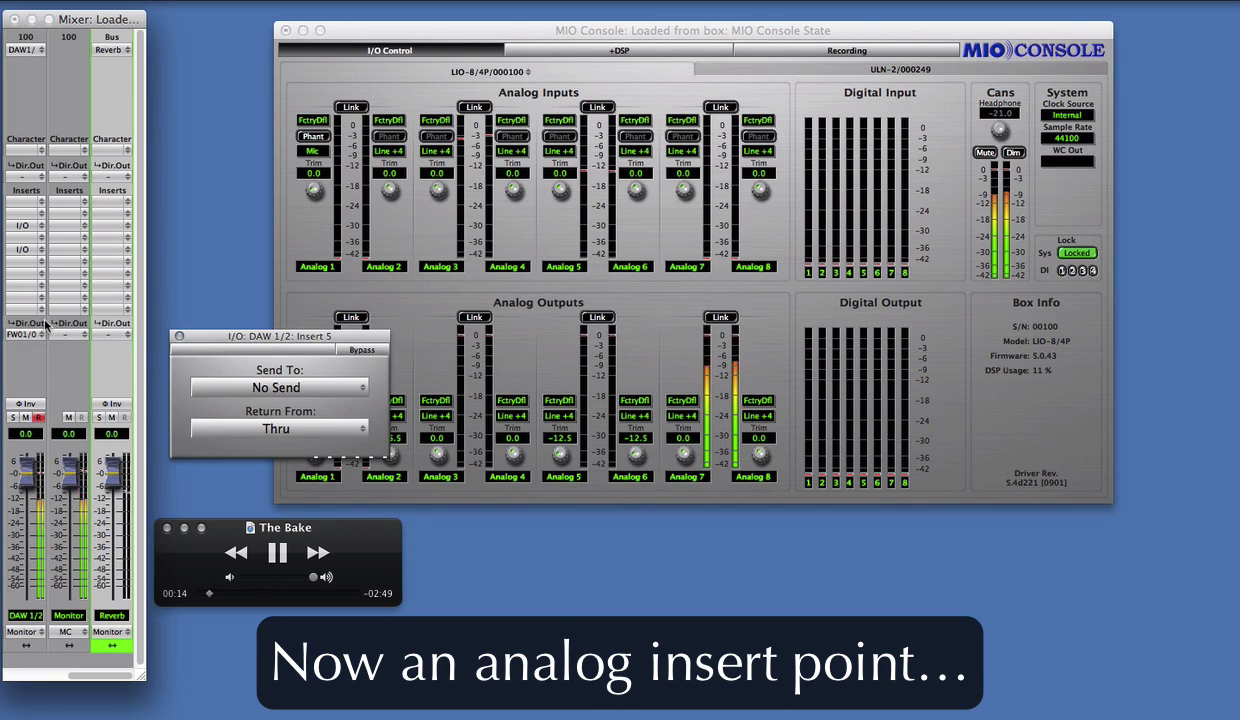
left_click(256, 390)
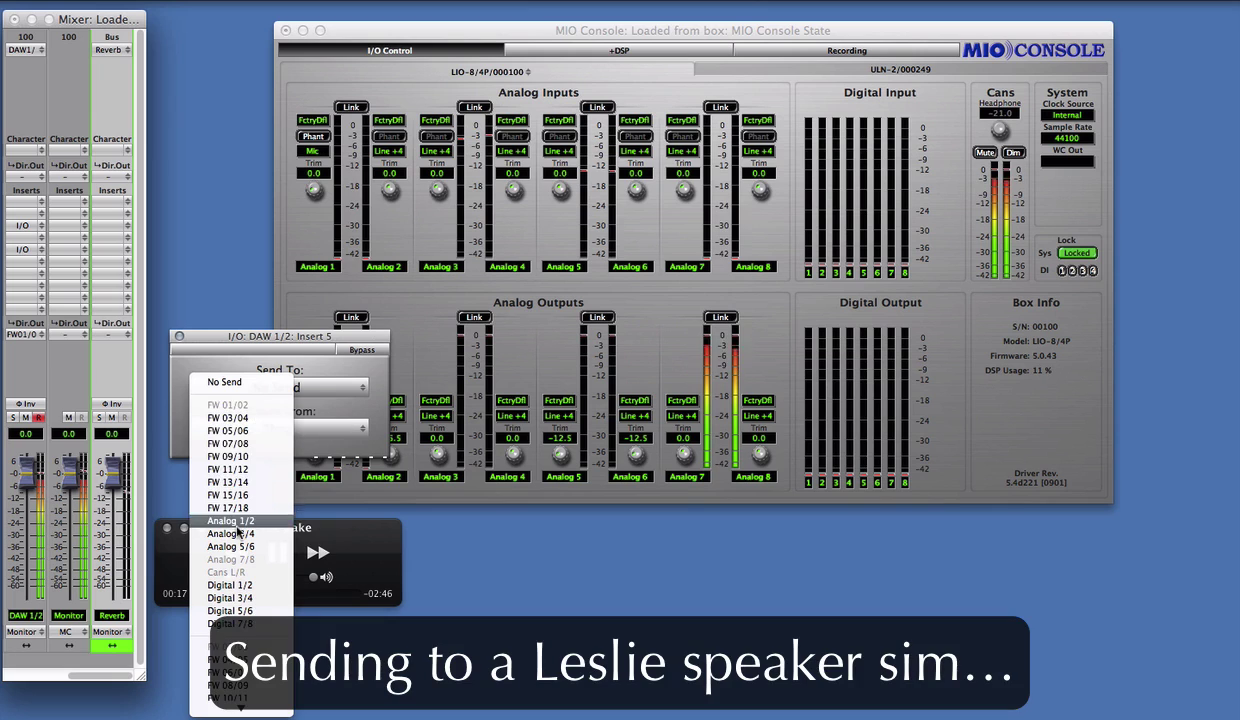
left_click(239, 547)
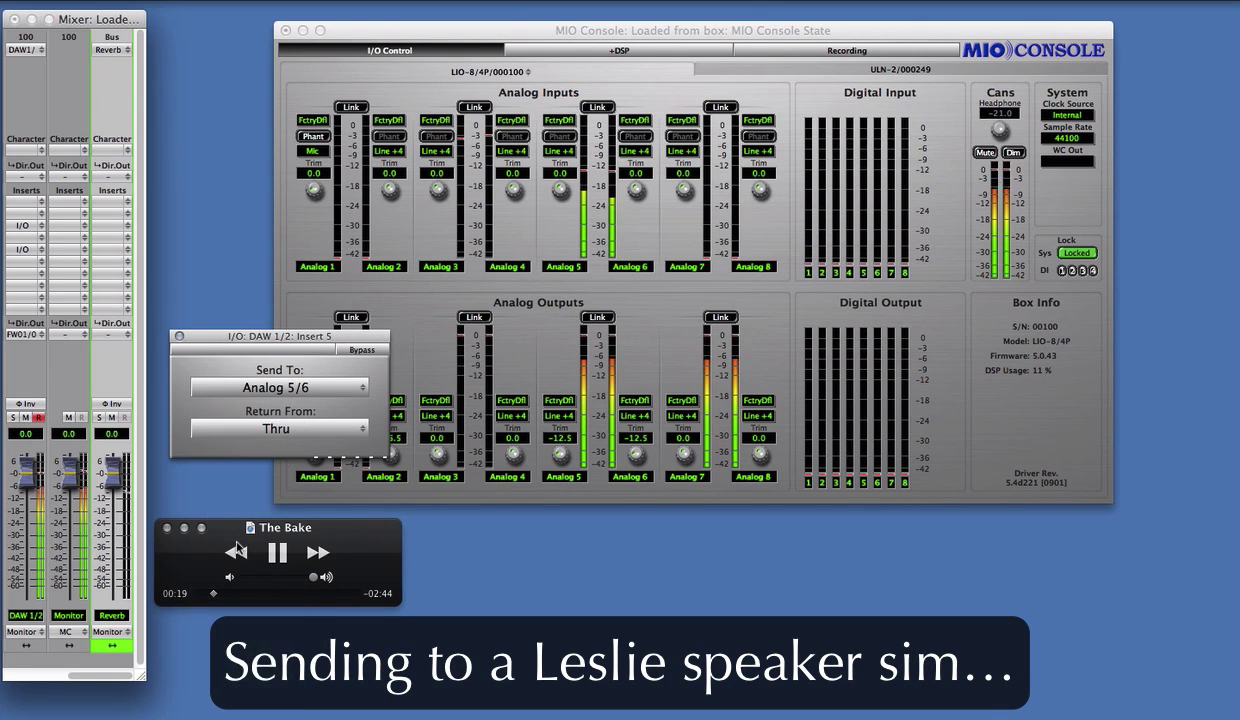
left_click(300, 430)
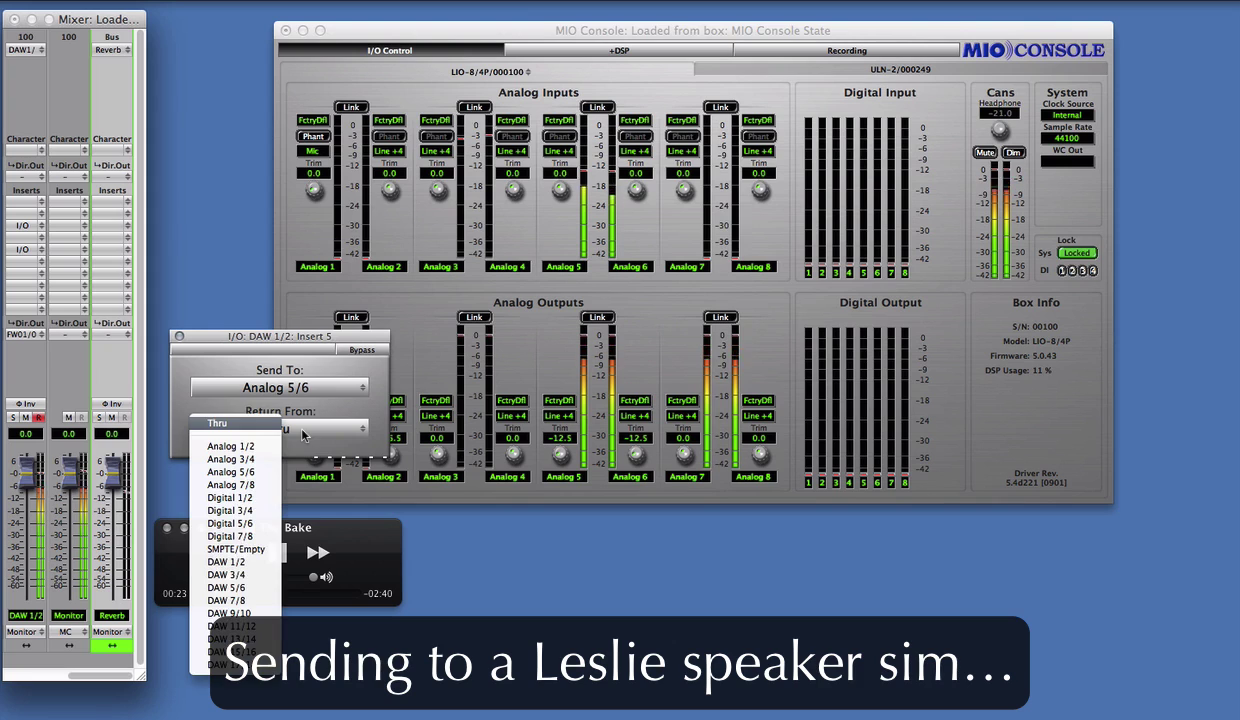
left_click(268, 474)
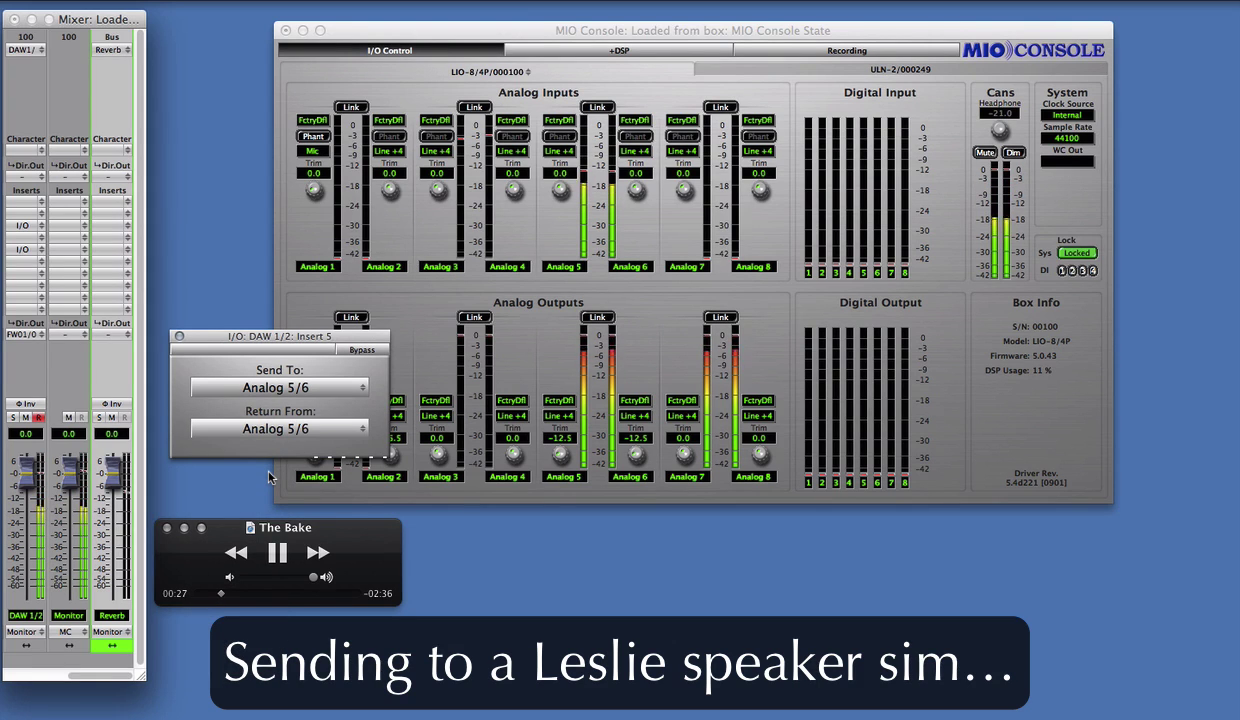
left_click(365, 353)
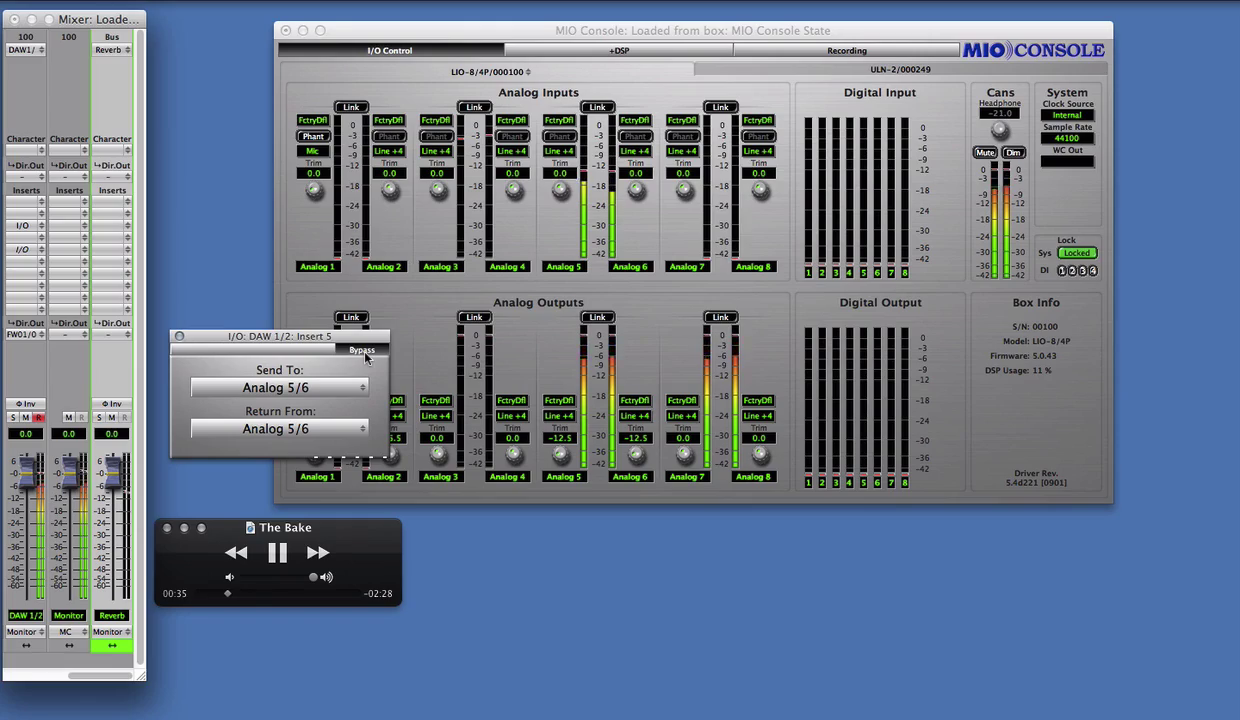
left_click(364, 354)
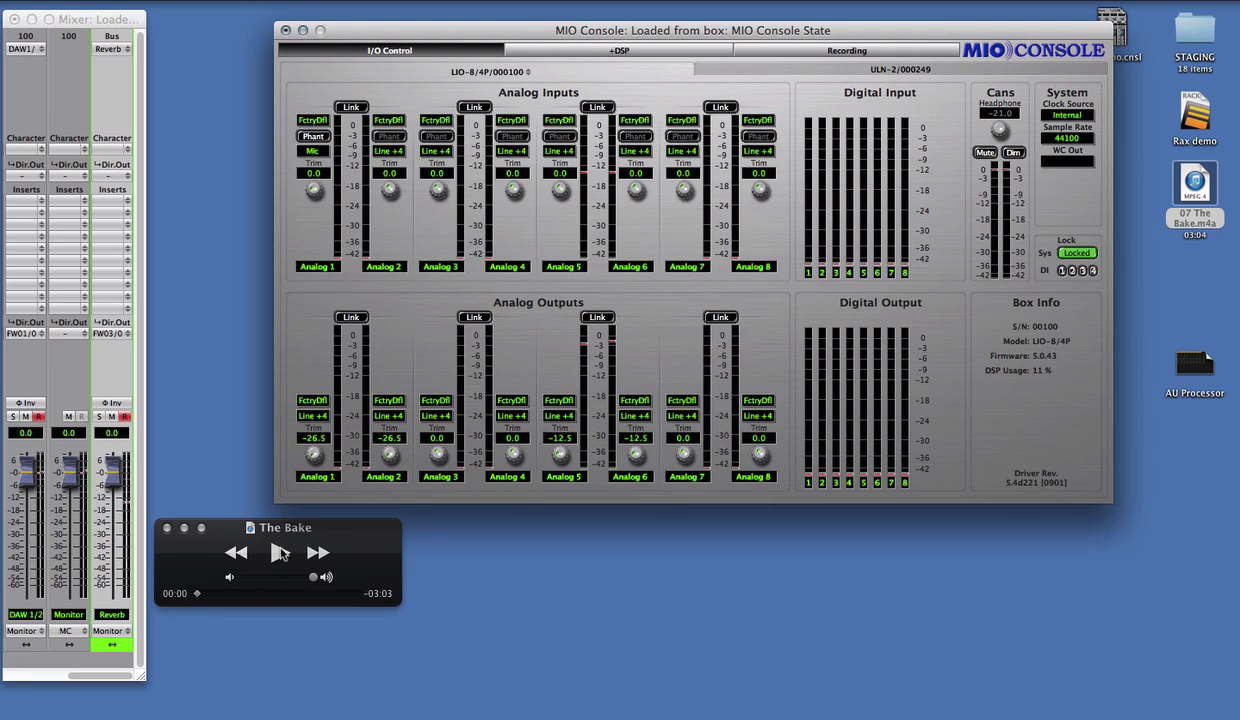
- With the song playing, add a Reverb send on DAW 1/2, trying about -7 then down
left_click(279, 553)
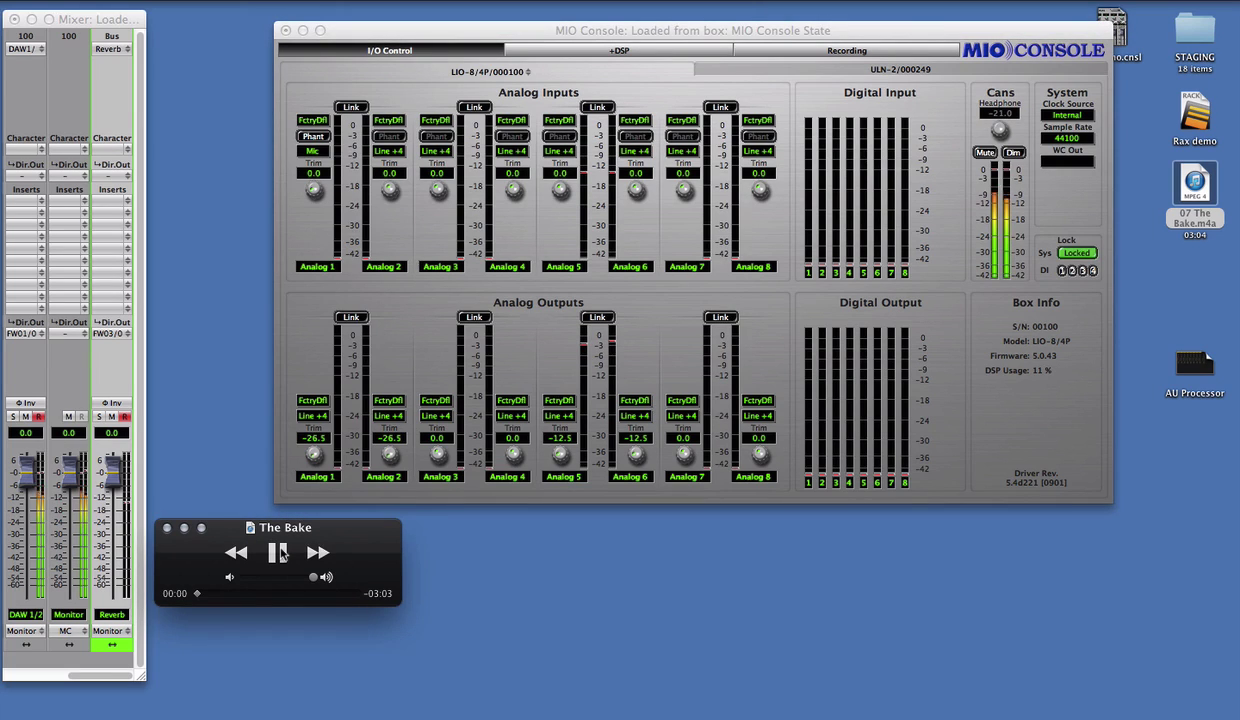
left_click(43, 262)
mouse_move(34, 295)
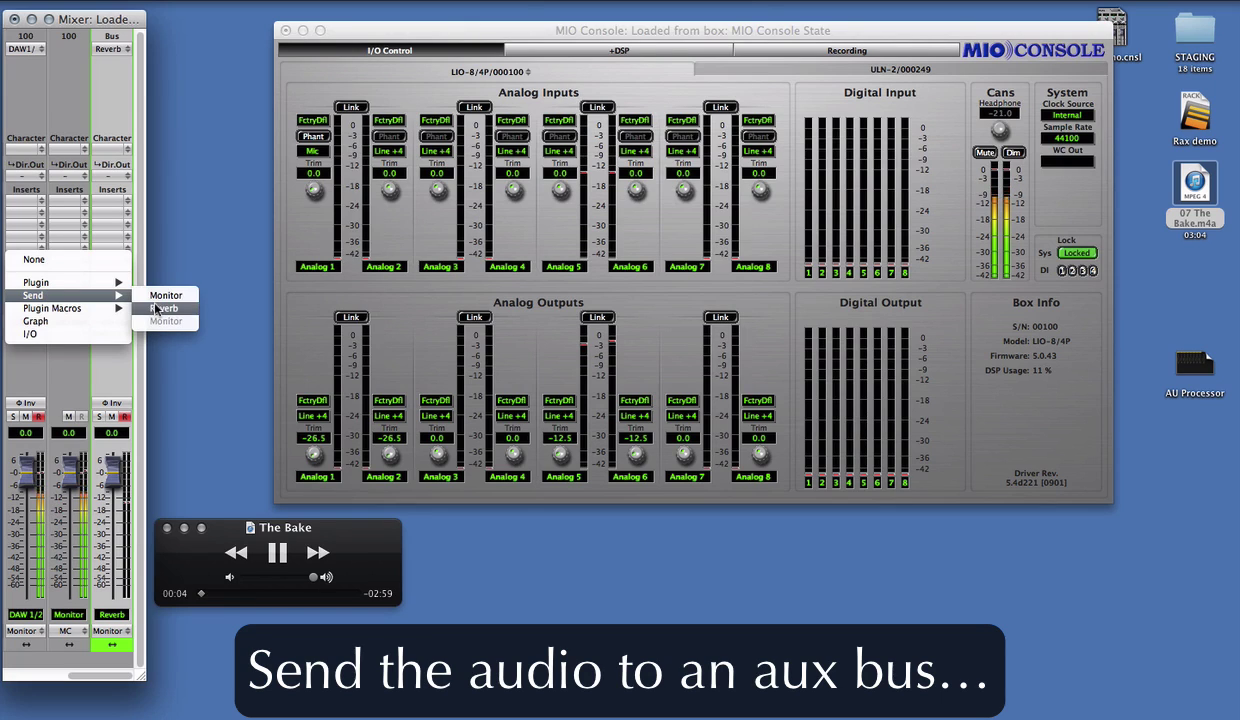
left_click(162, 308)
left_click_drag(180, 408, 194, 320)
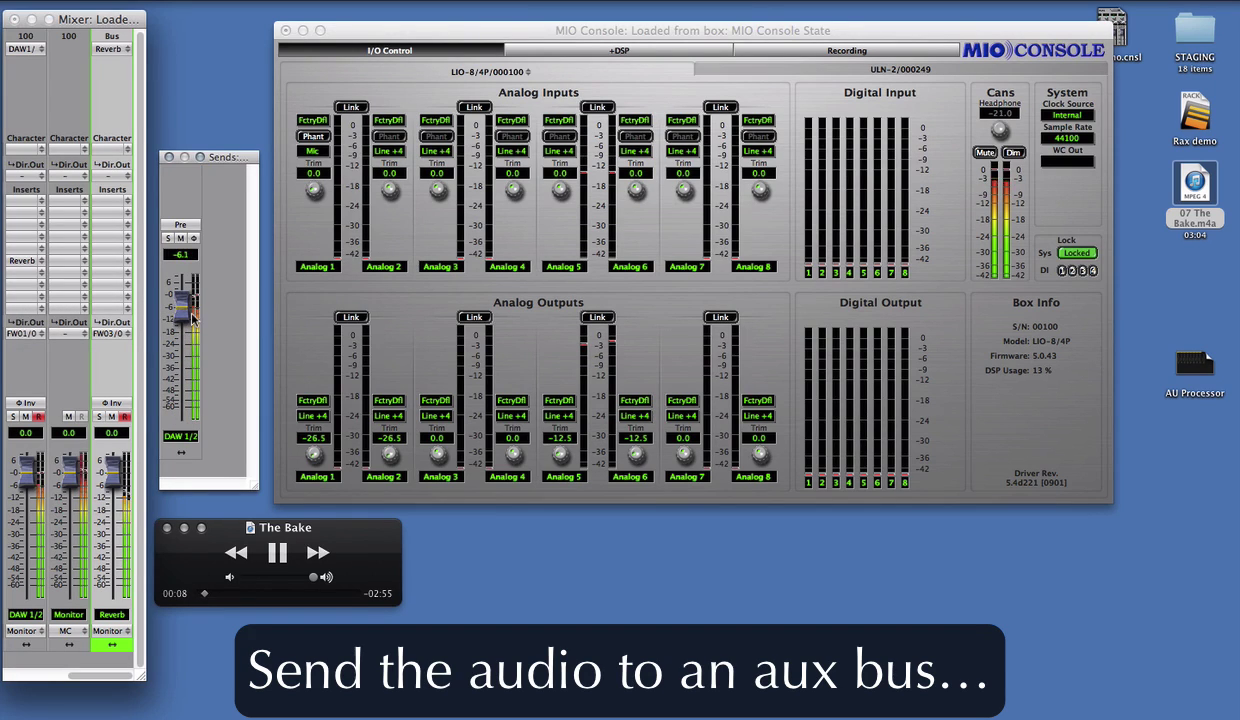
left_click_drag(194, 318, 158, 415)
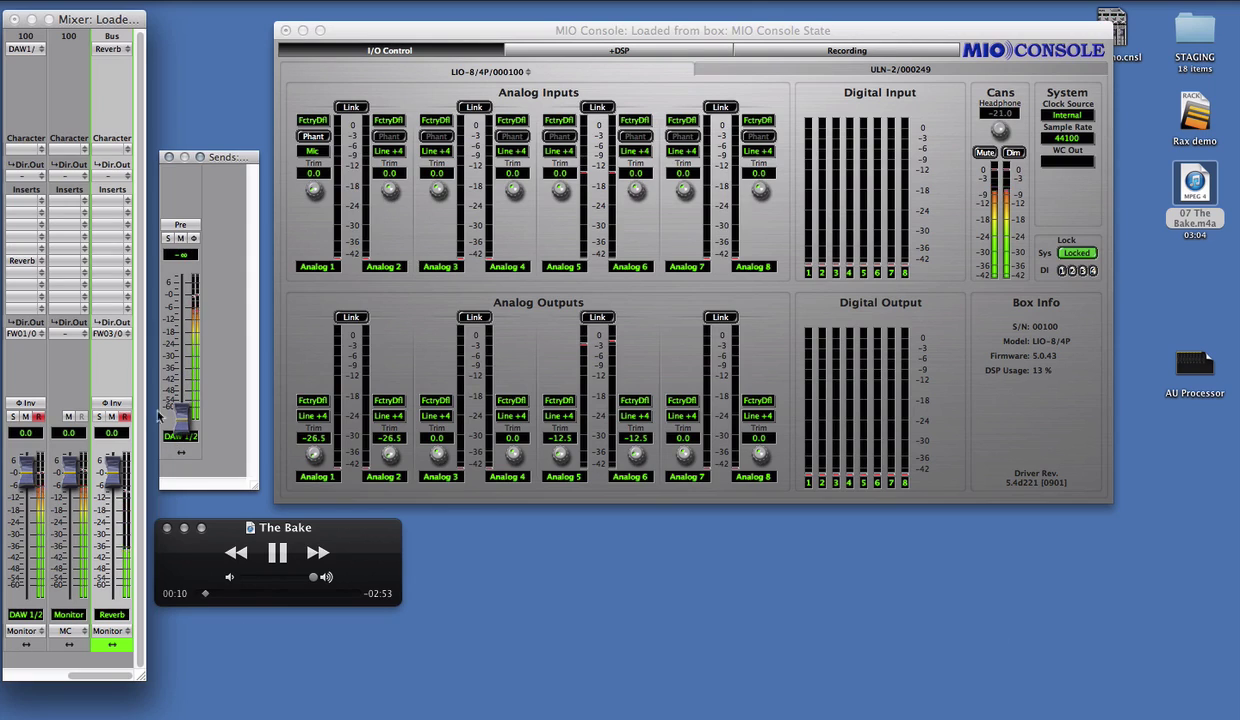
- Add an I/O insert on the Reverb bus via Analog 5/6 and raise the Reverb send
left_click(128, 257)
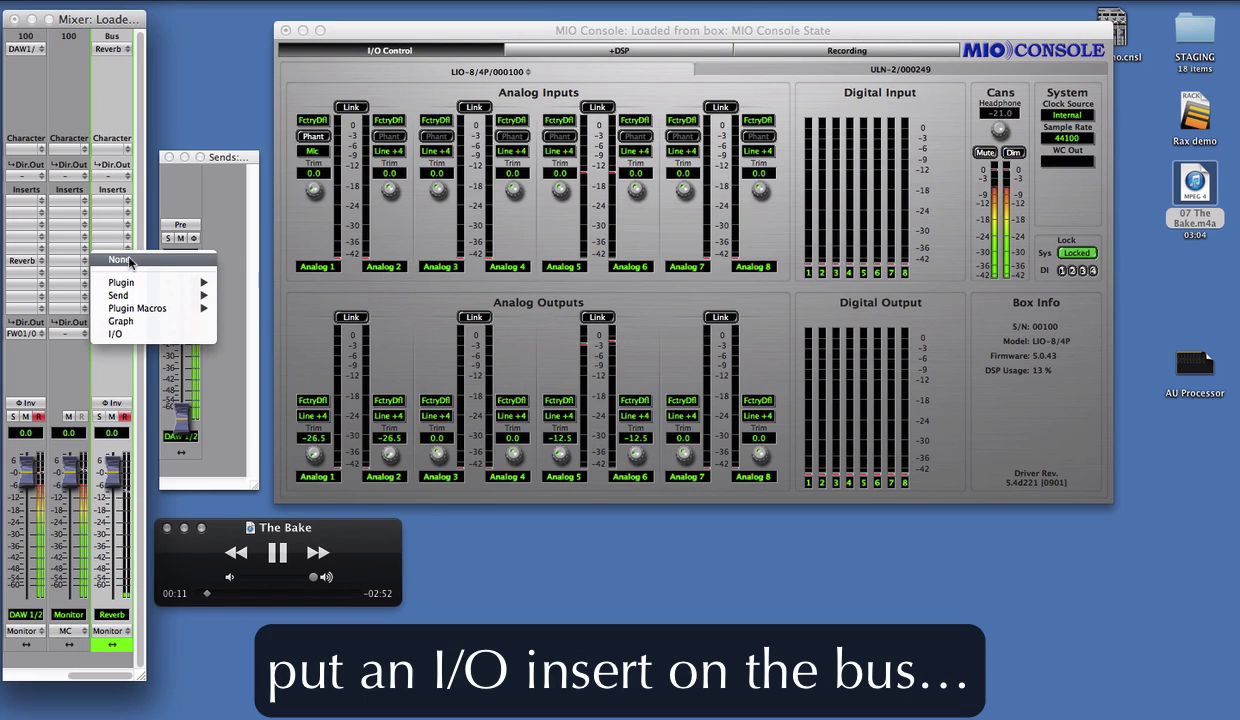
left_click(128, 335)
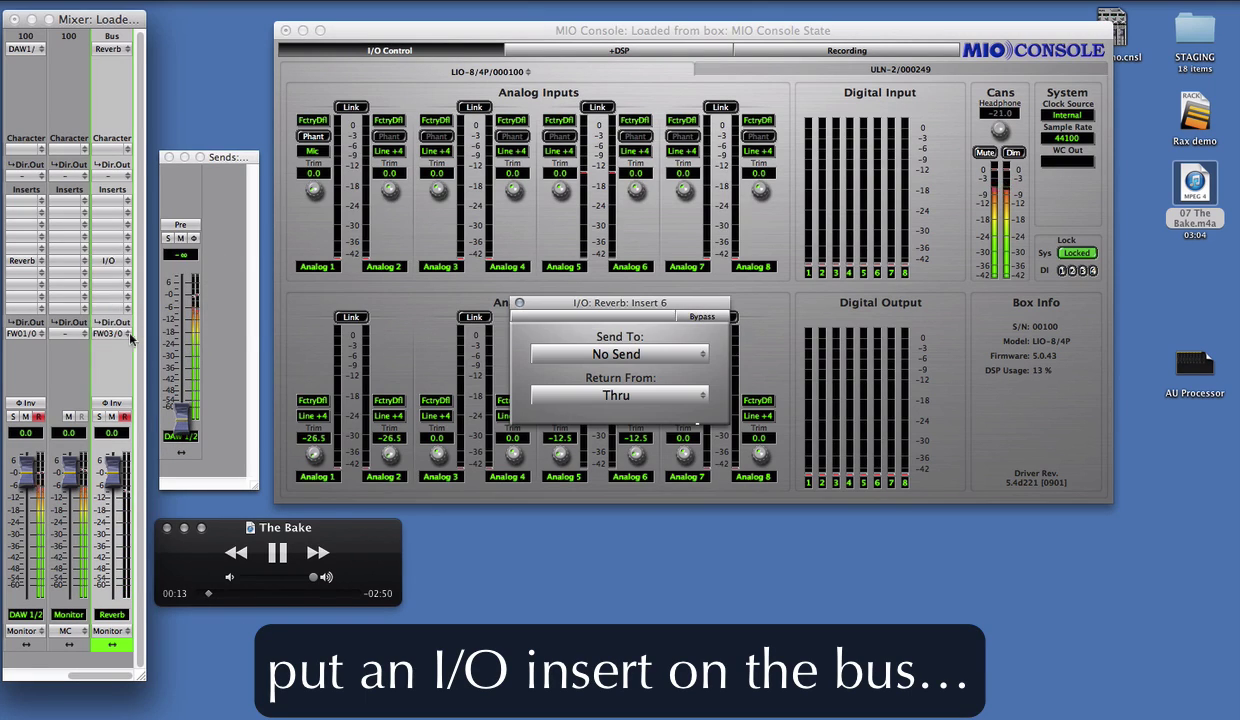
left_click(670, 355)
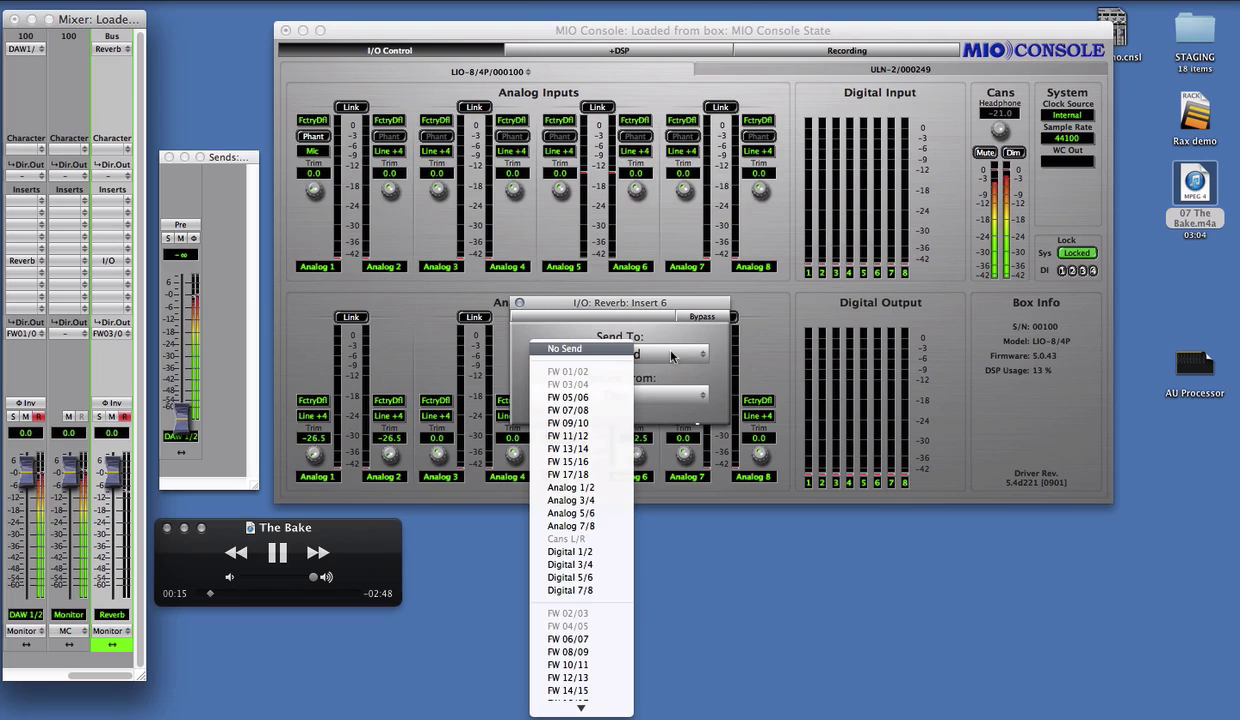
left_click(592, 513)
left_click(630, 395)
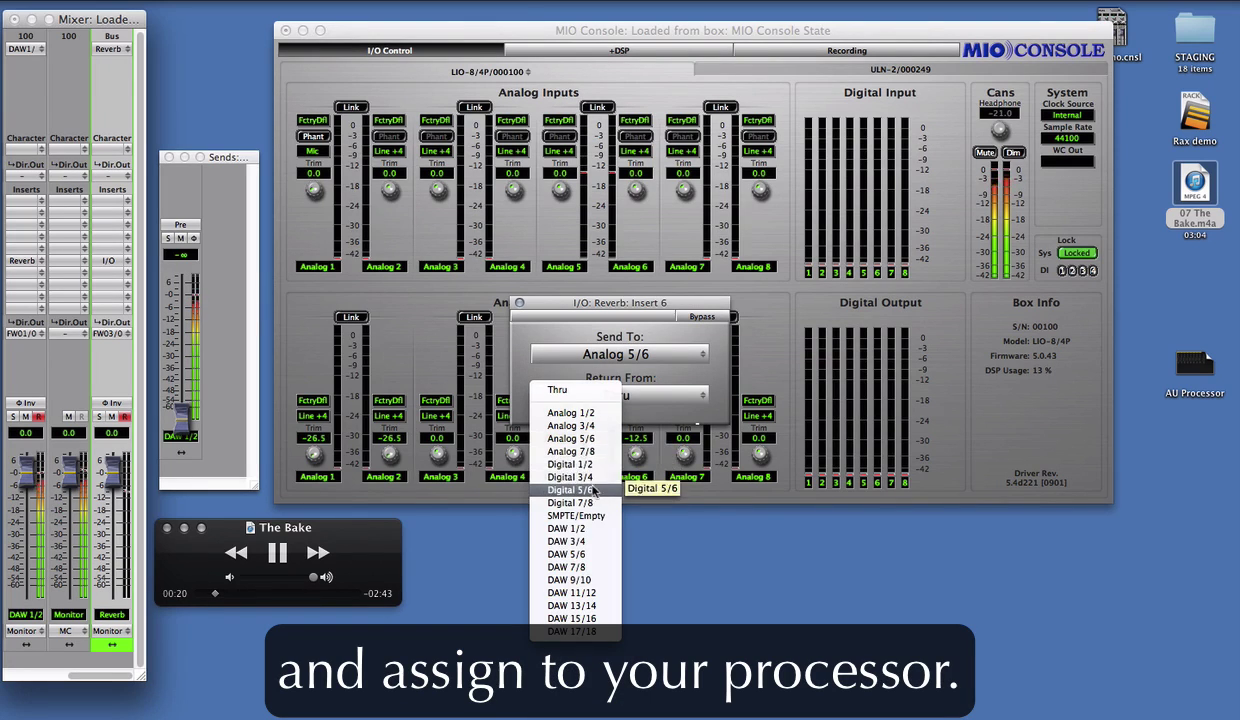
left_click(596, 440)
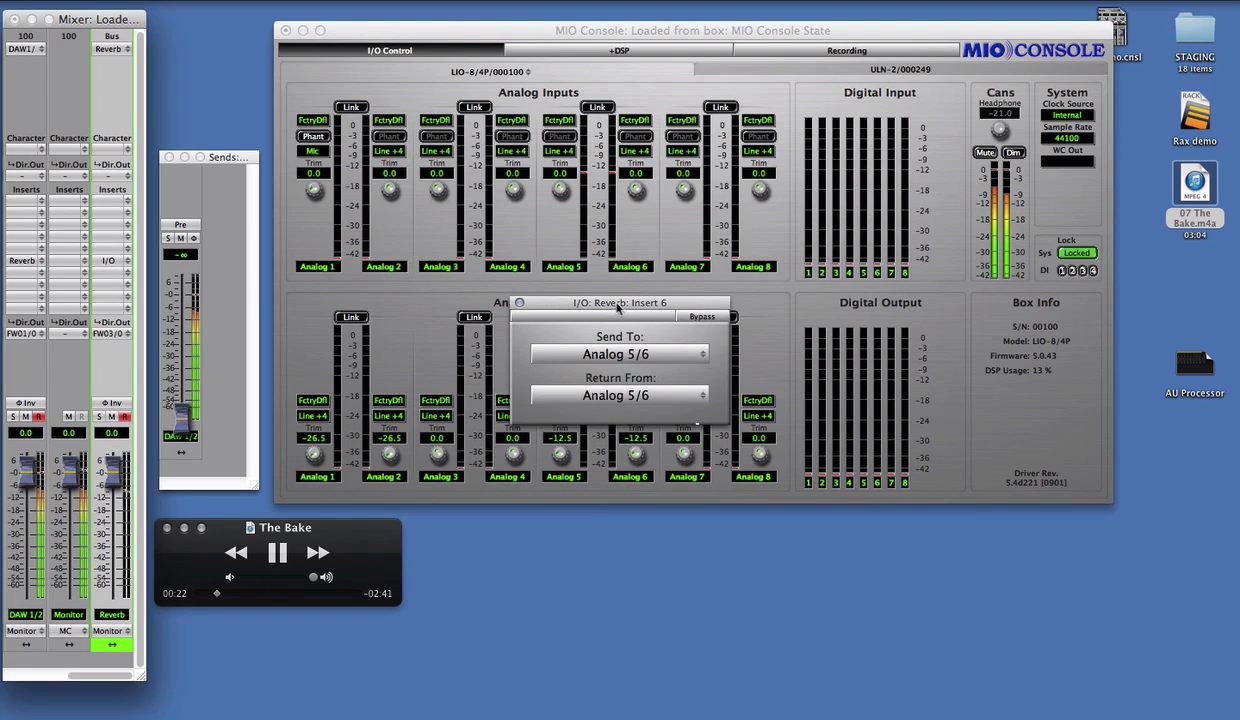
left_click_drag(617, 306, 434, 283)
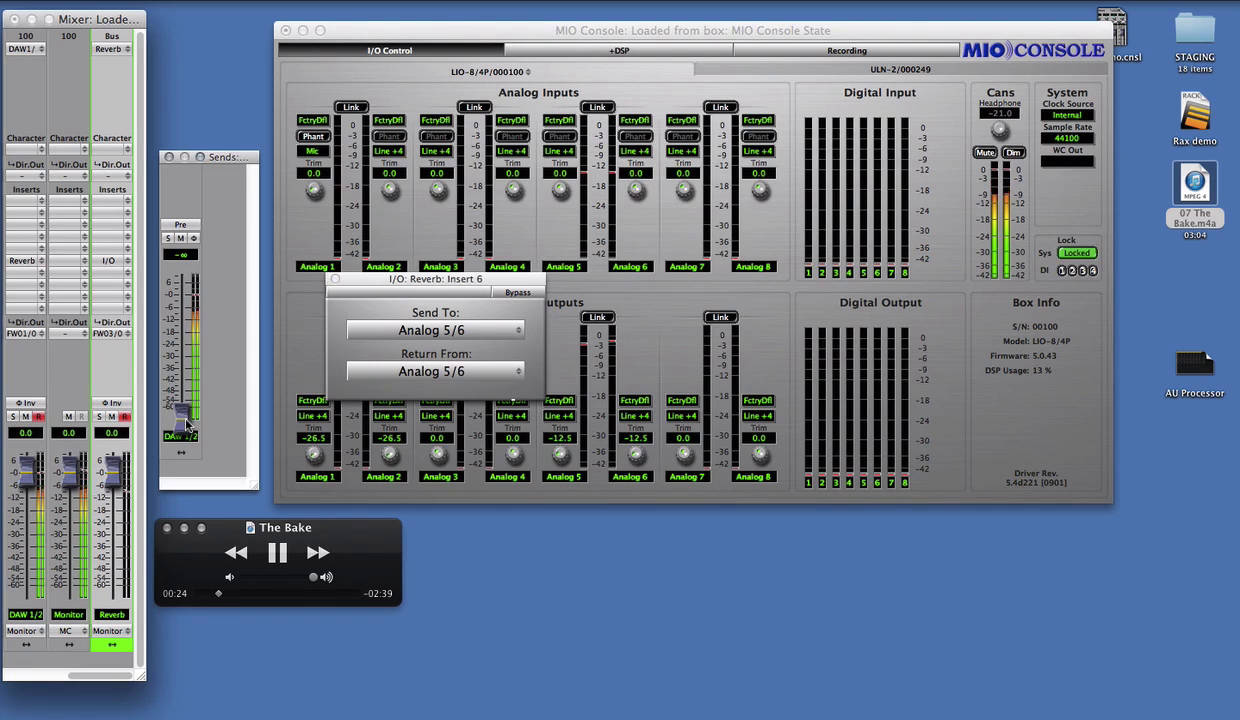
left_click_drag(190, 423, 190, 298)
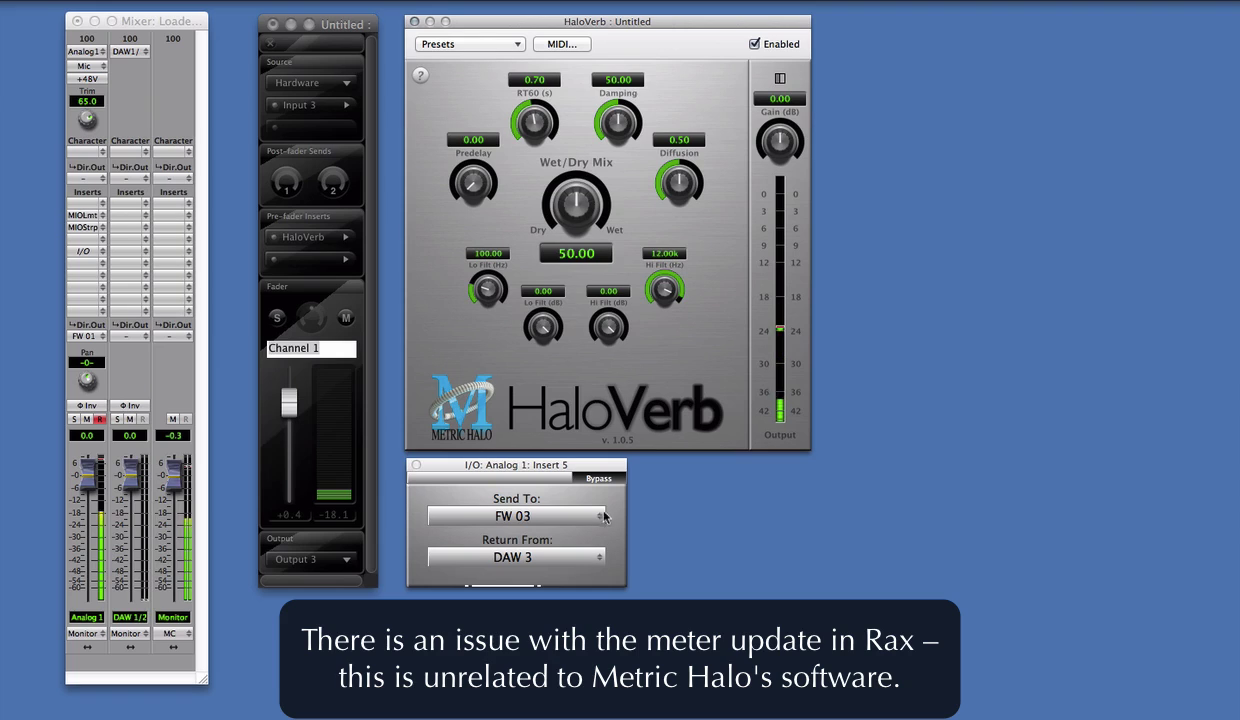
- Bring MIO Console's Analog 1 insert settings into focus
left_click(612, 481)
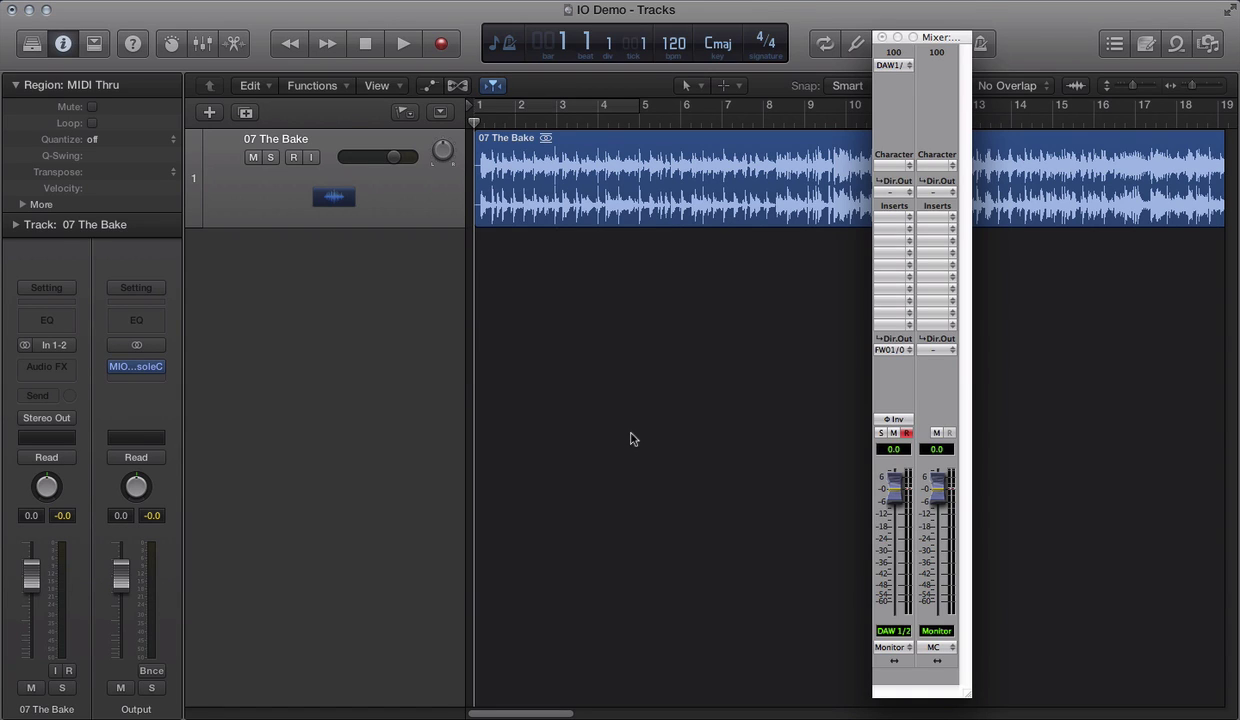
- Load a stereo I/O plug-in on The Bake with output DAW 3-4, input FW 3-4
left_click(57, 376)
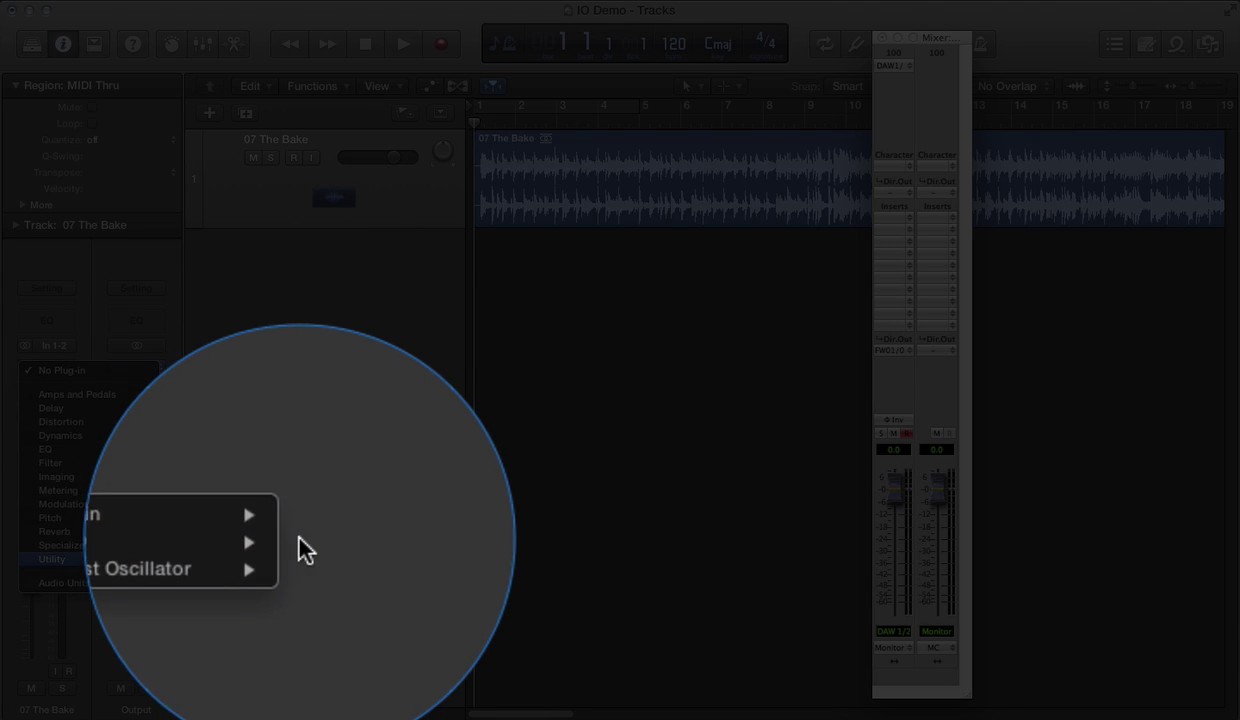
mouse_move(180, 542)
left_click(300, 542)
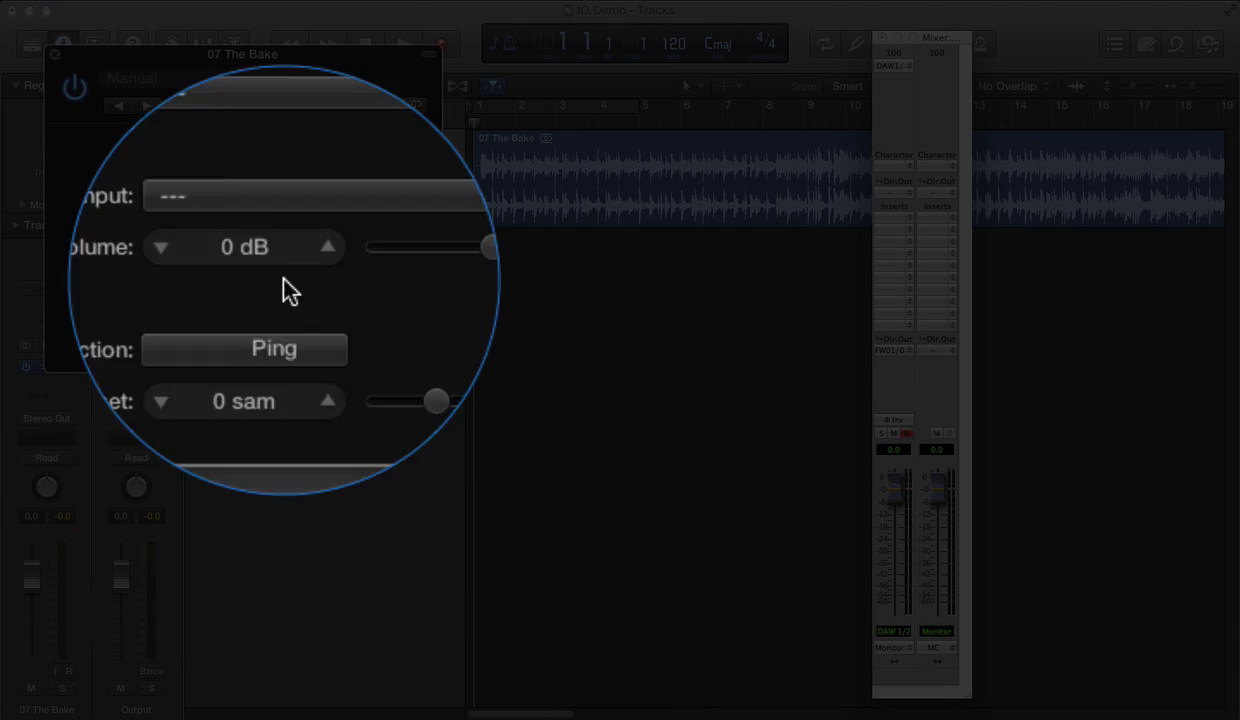
left_click(298, 194)
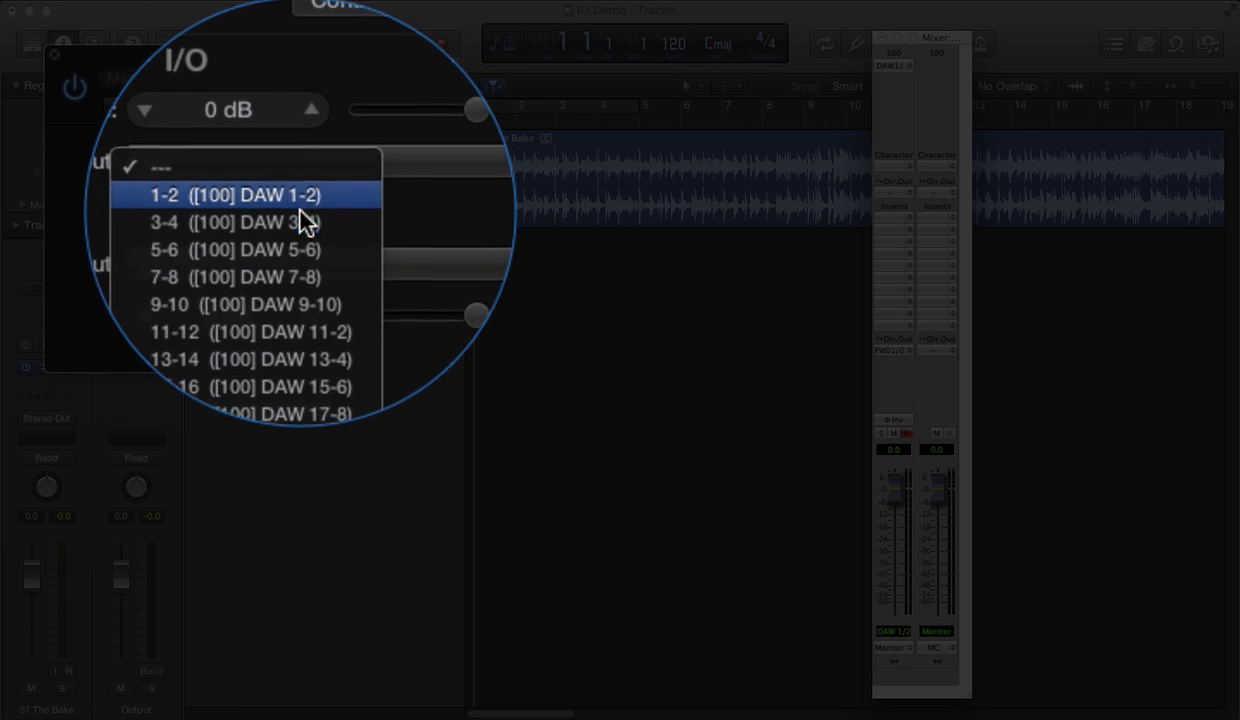
left_click(305, 222)
left_click(305, 240)
left_click(303, 271)
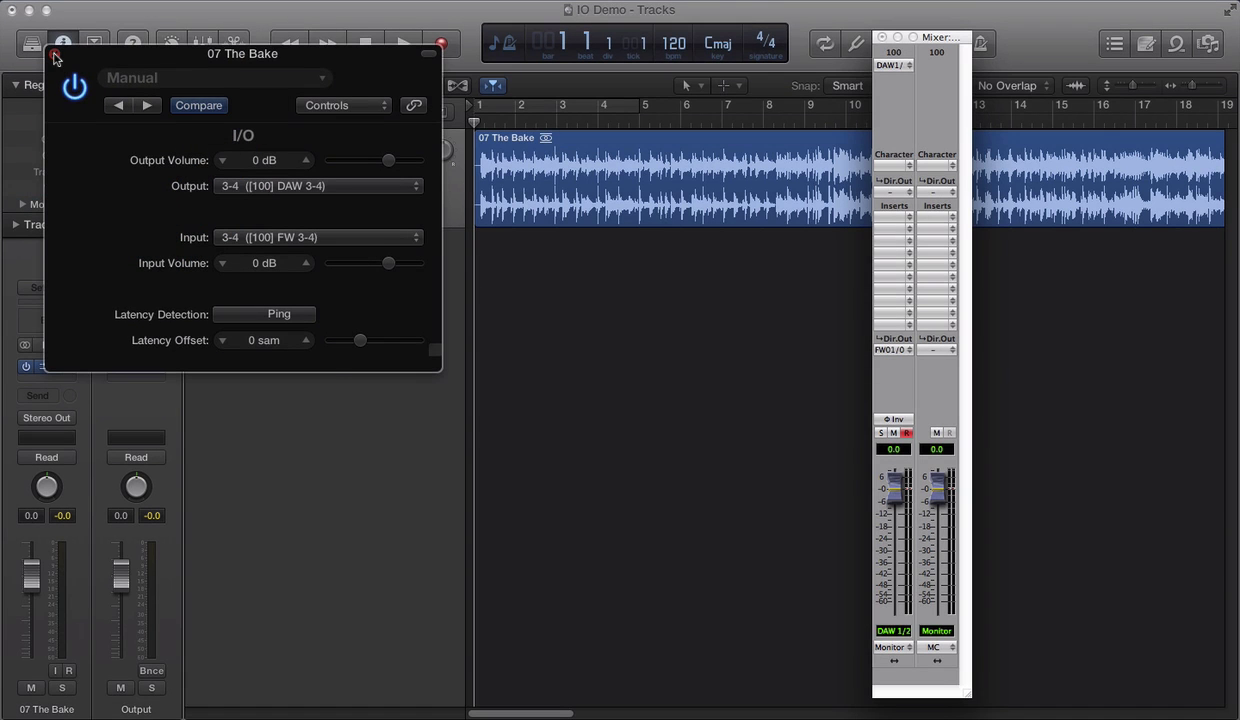
left_click(54, 53)
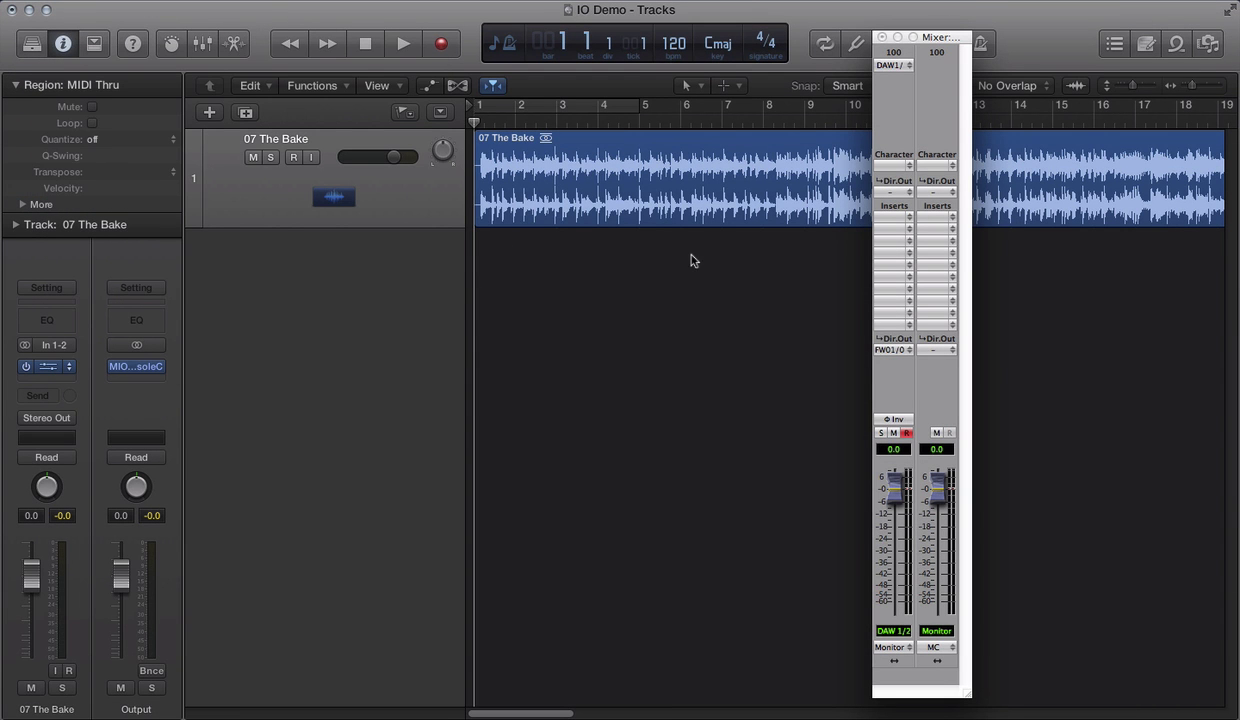
- Create a new stereo mixer strip
left_click(715, 8)
mouse_move(752, 87)
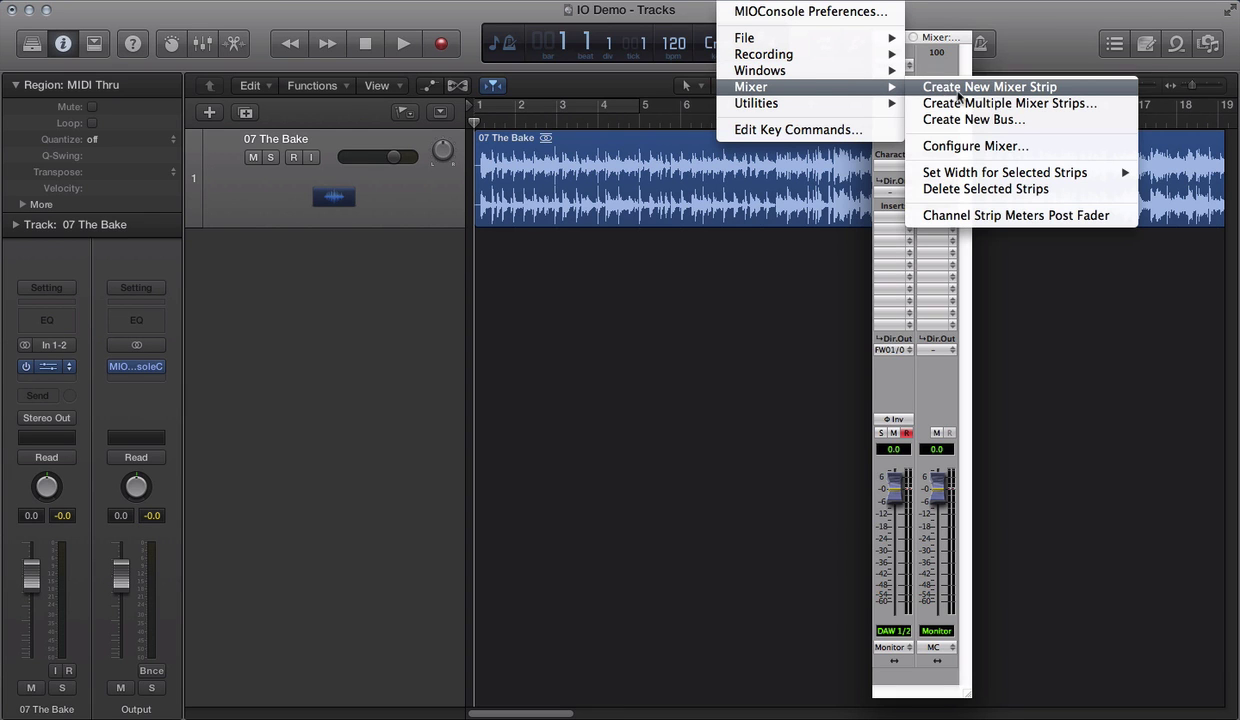
left_click(960, 103)
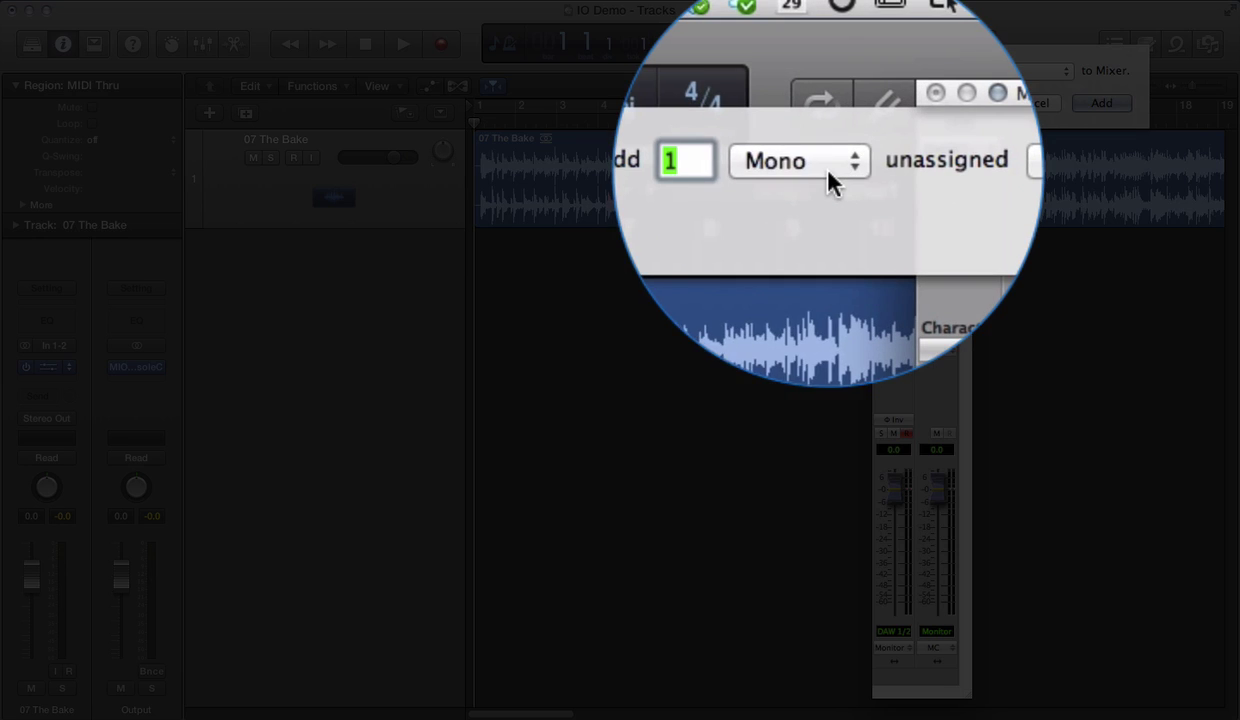
left_click(828, 72)
left_click(828, 195)
left_click(1025, 195)
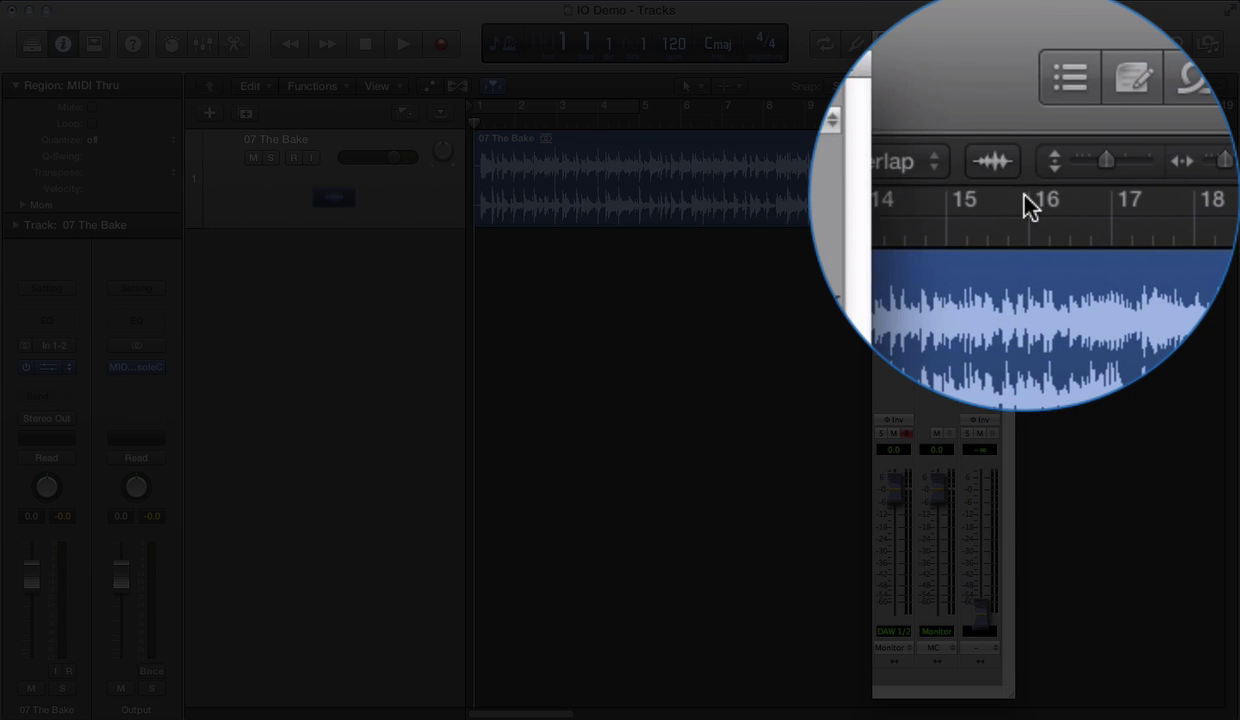
- Feed the new strip from DAW 3/4, direct-out to FW 03/04, mute it, output to Monitor
left_click(985, 152)
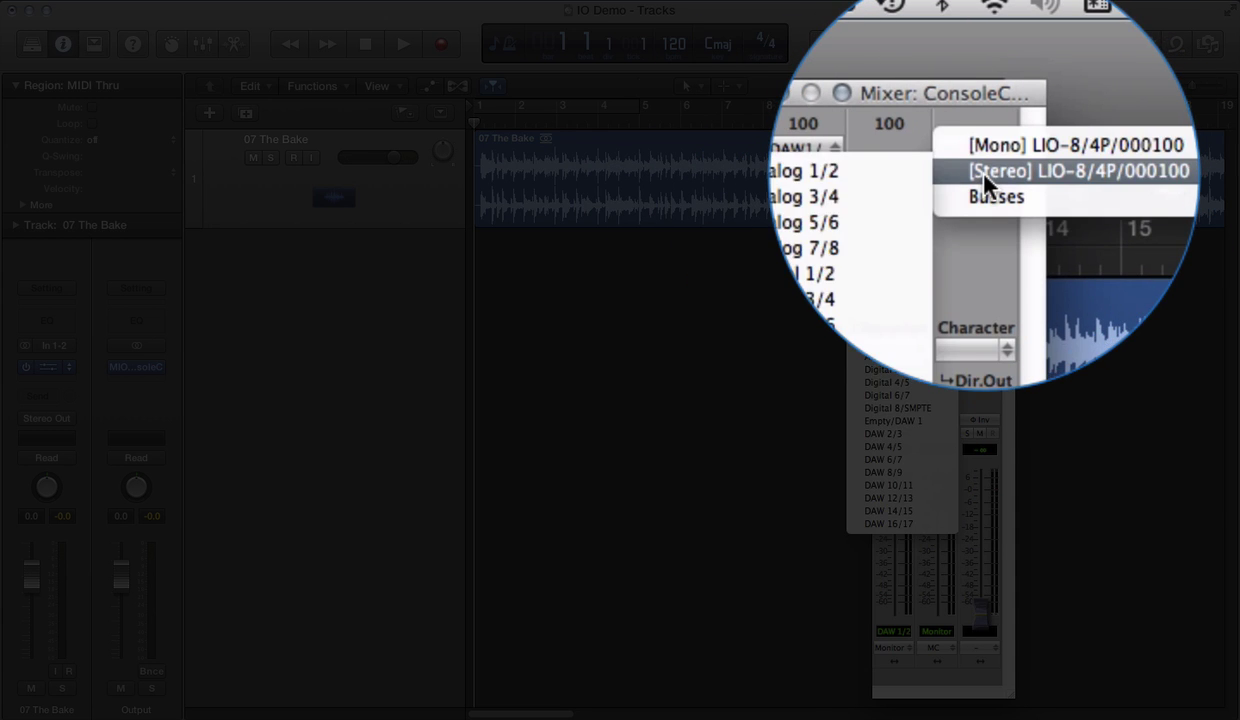
left_click(912, 208)
left_click(982, 352)
left_click(985, 407)
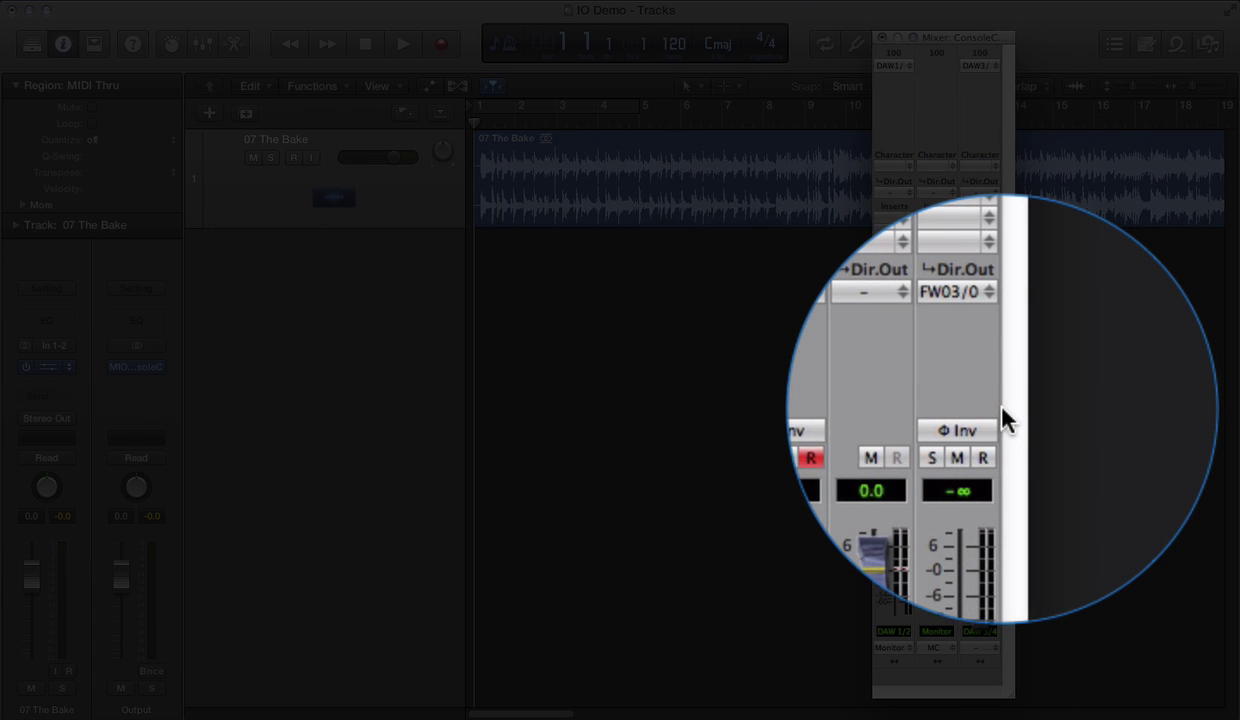
left_click(979, 433)
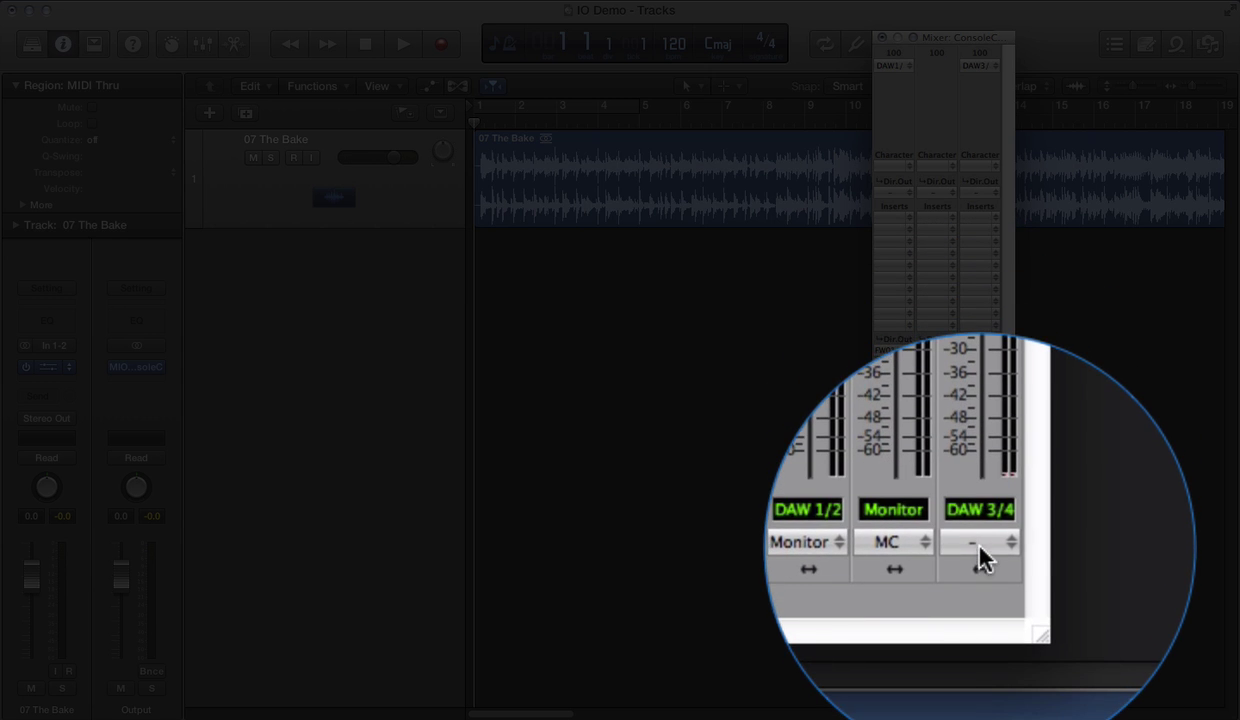
left_click(980, 555)
left_click(983, 586)
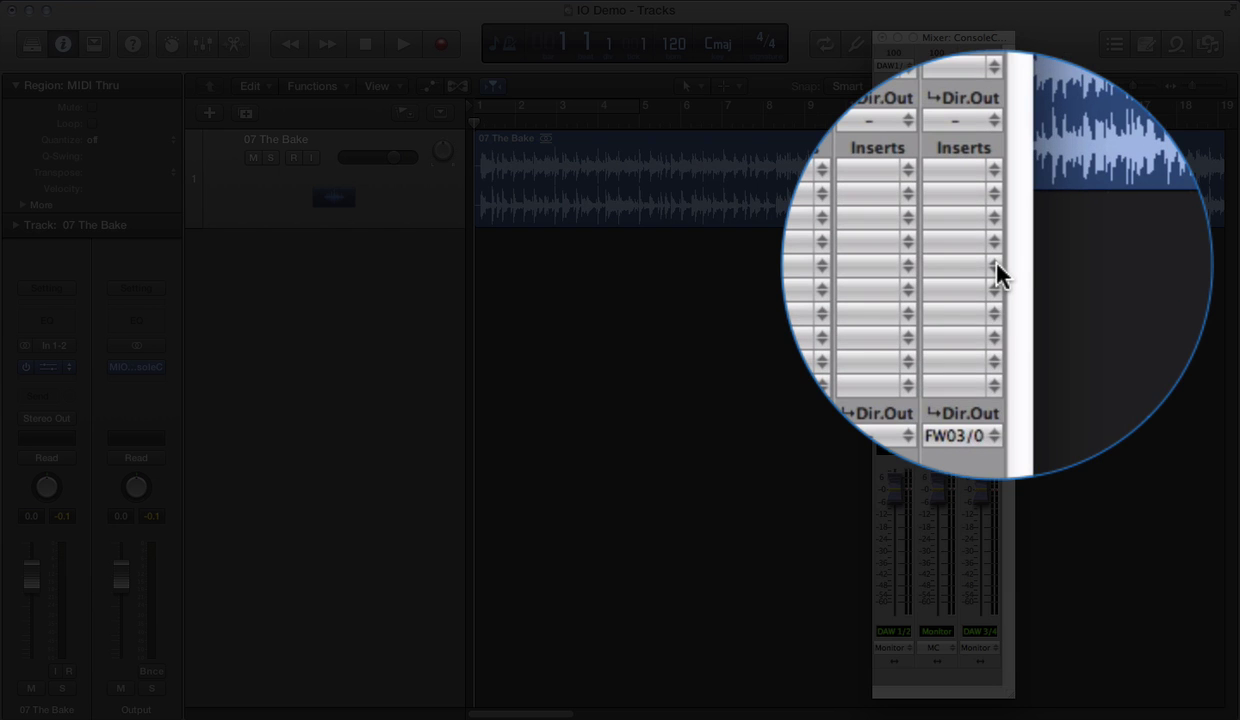
- Add an I/O insert on the DAW 3/4 strip sending to Analog 3/4
left_click(993, 270)
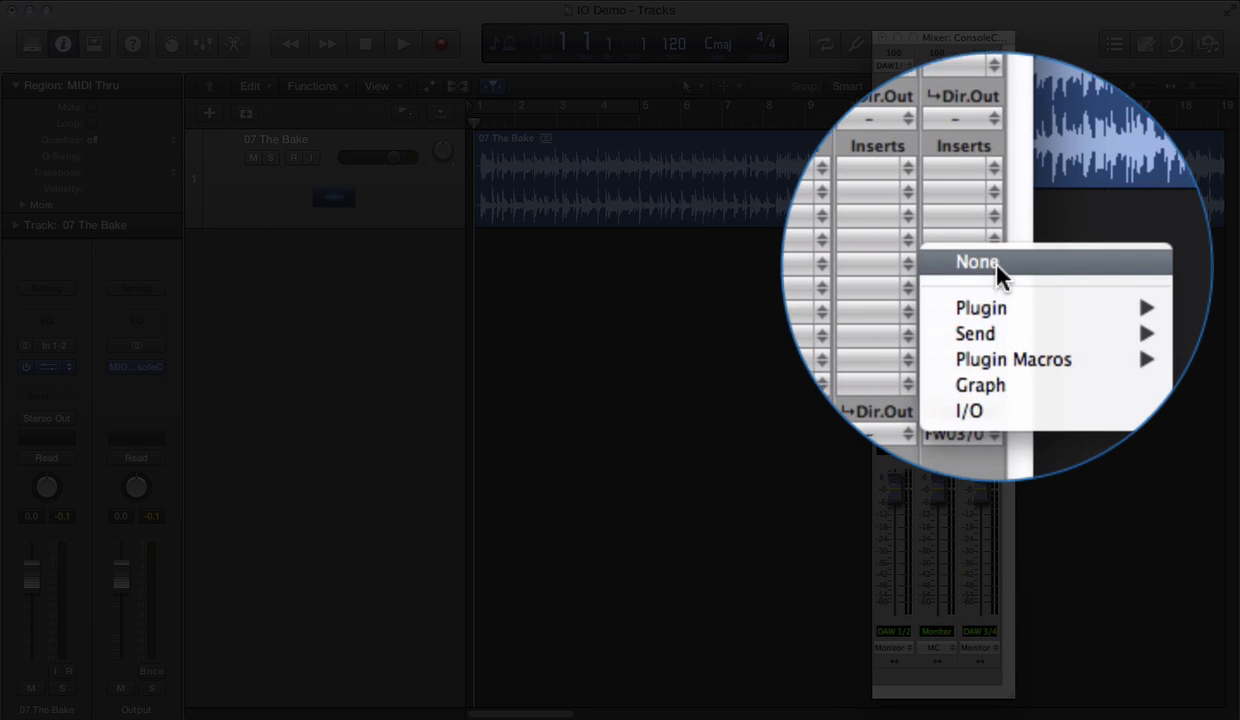
left_click(1000, 345)
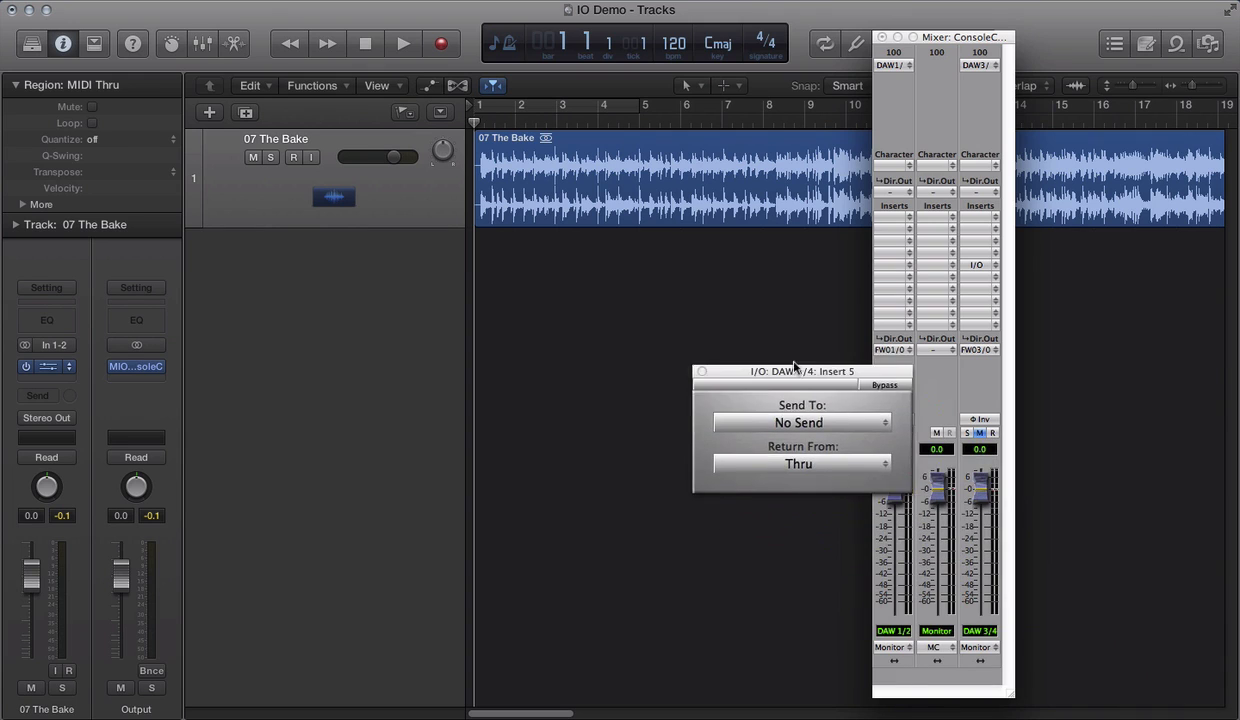
left_click_drag(1130, 709, 733, 310)
left_click(758, 372)
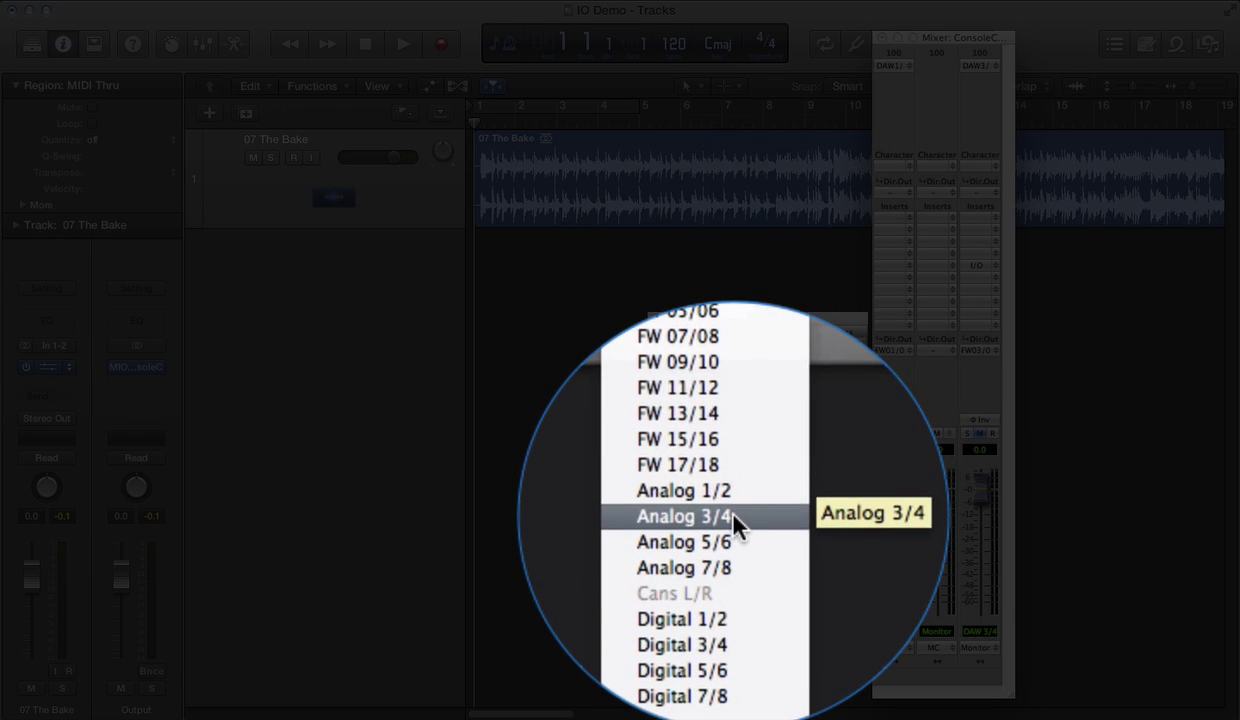
left_click(735, 521)
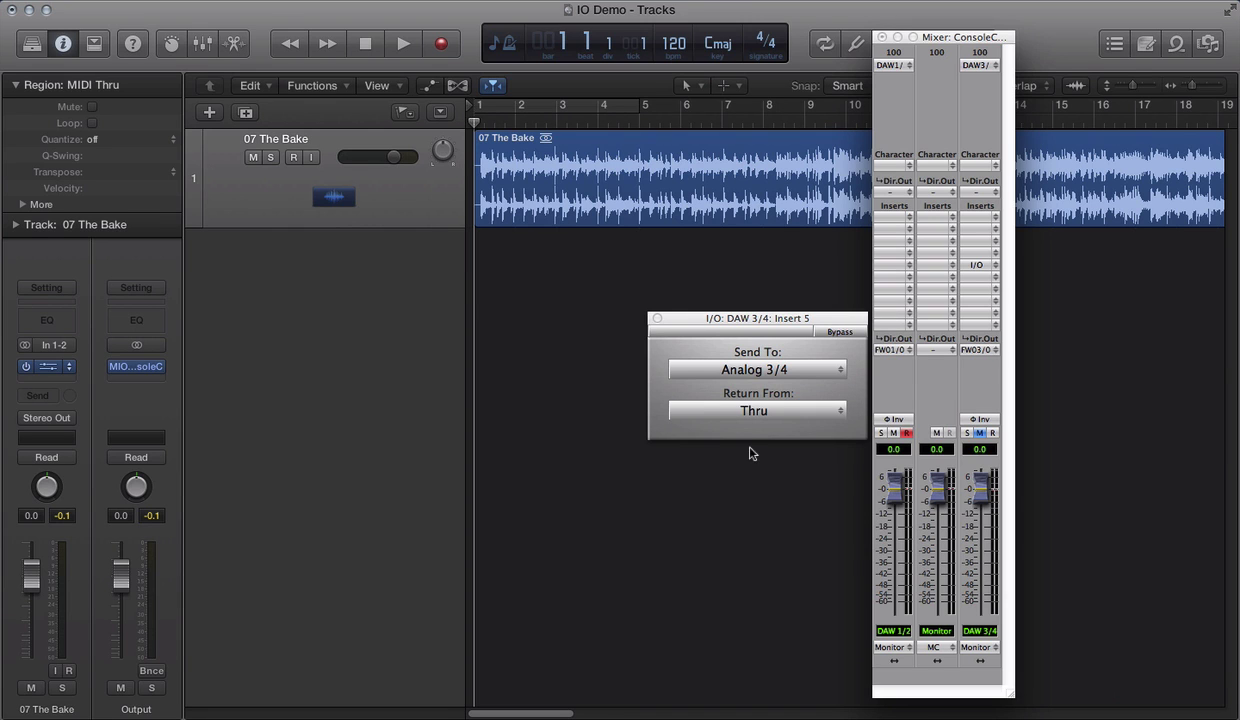
- Start playback, return the insert from Analog 3/4, and toggle The Bake's I/O plug-in bypass
key("space")
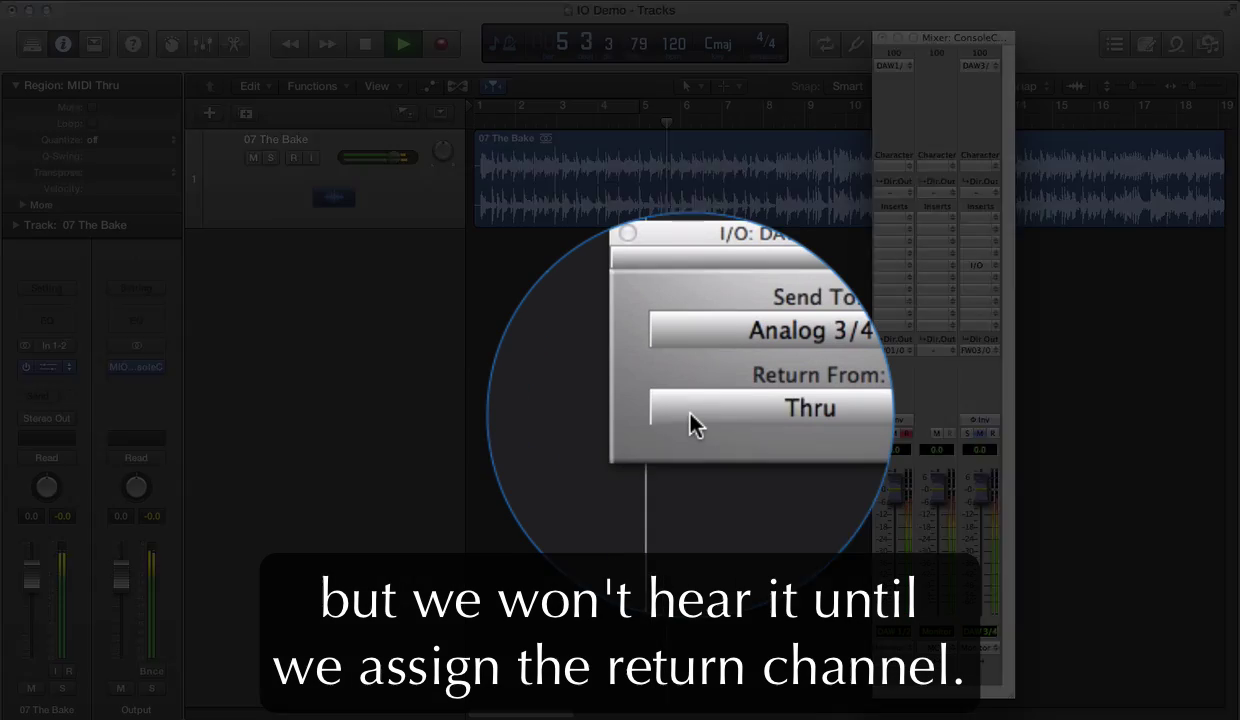
left_click(690, 420)
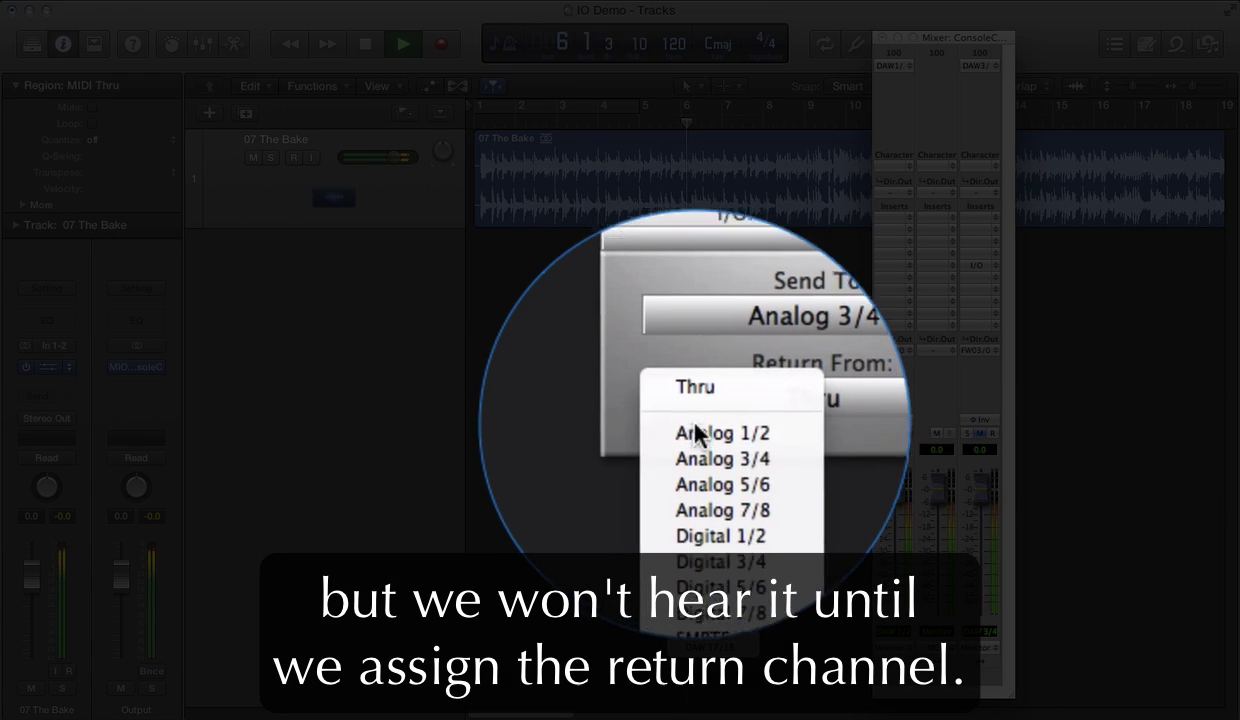
left_click(698, 440)
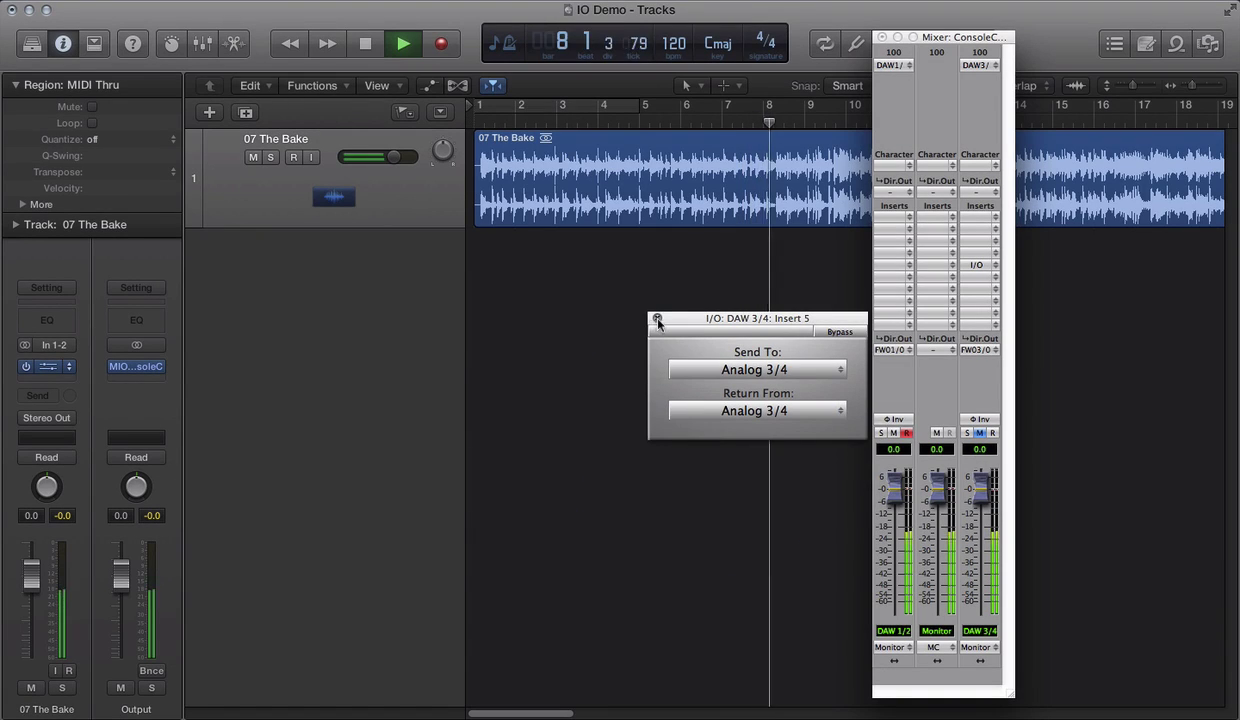
left_click(655, 318)
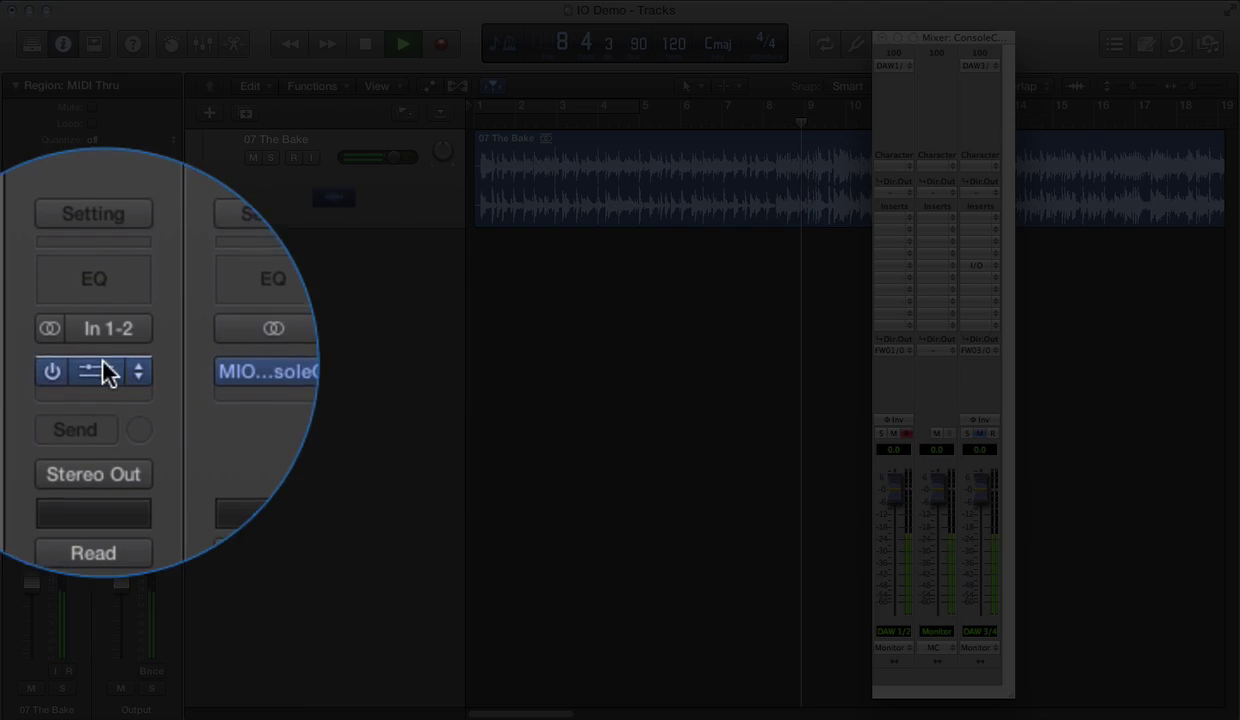
left_click(50, 370)
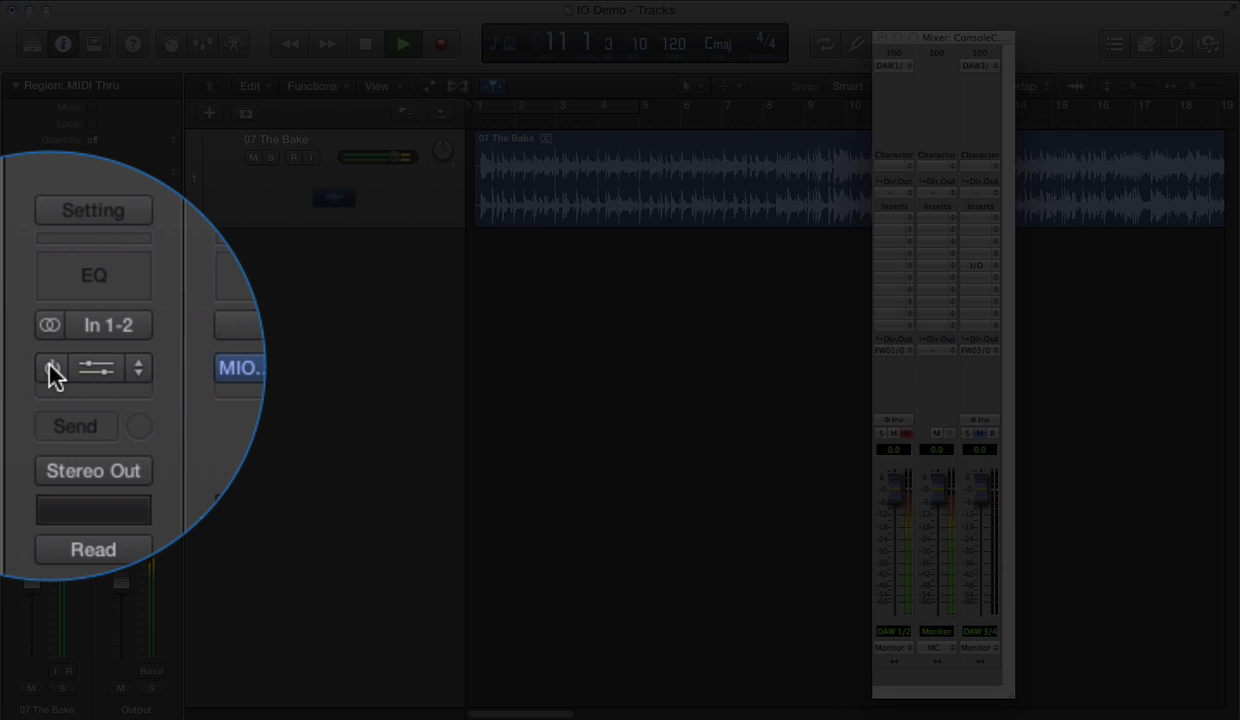
left_click(50, 370)
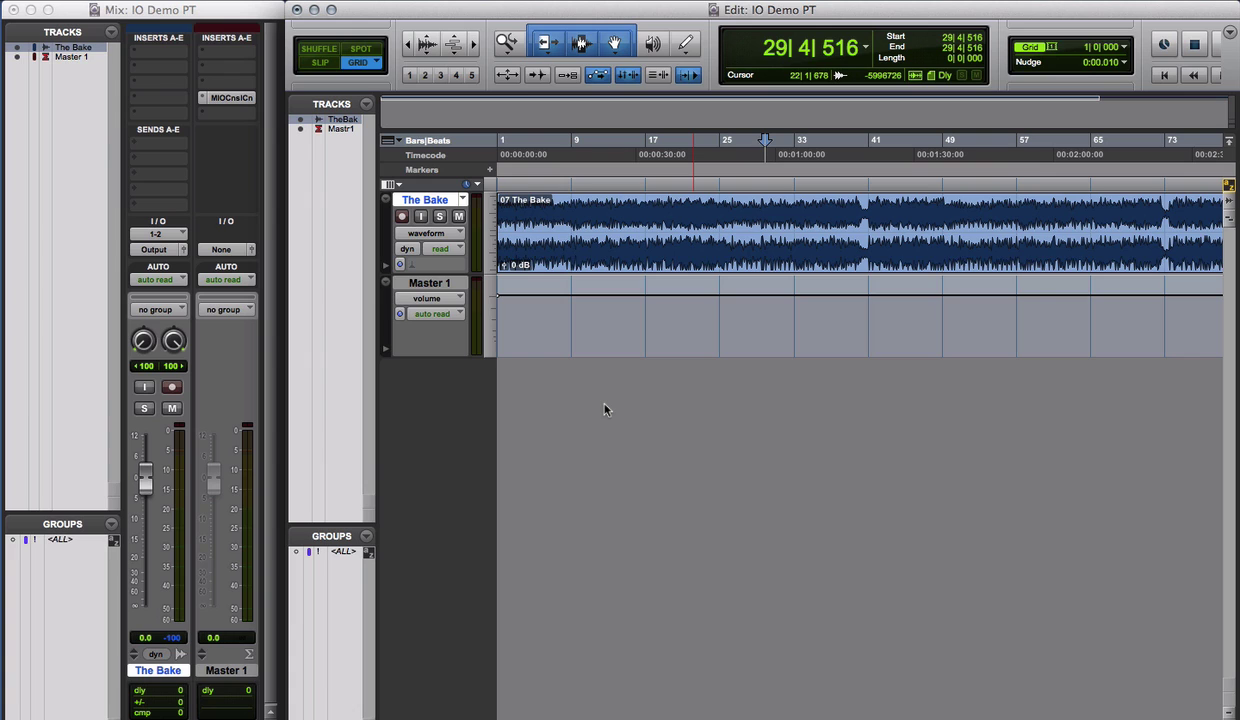
- In I/O Setup, create a stereo insert path named MIO Insert on interface channels 3–4
left_click(520, 0)
left_click(543, 86)
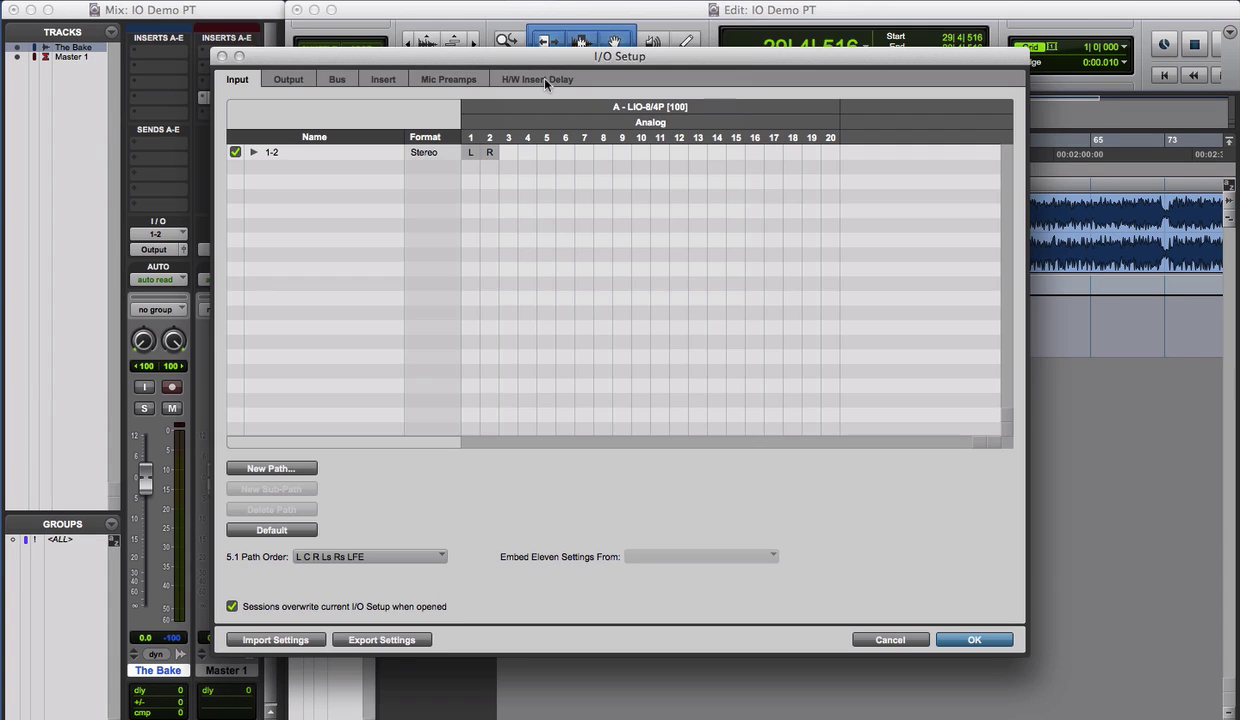
left_click(386, 80)
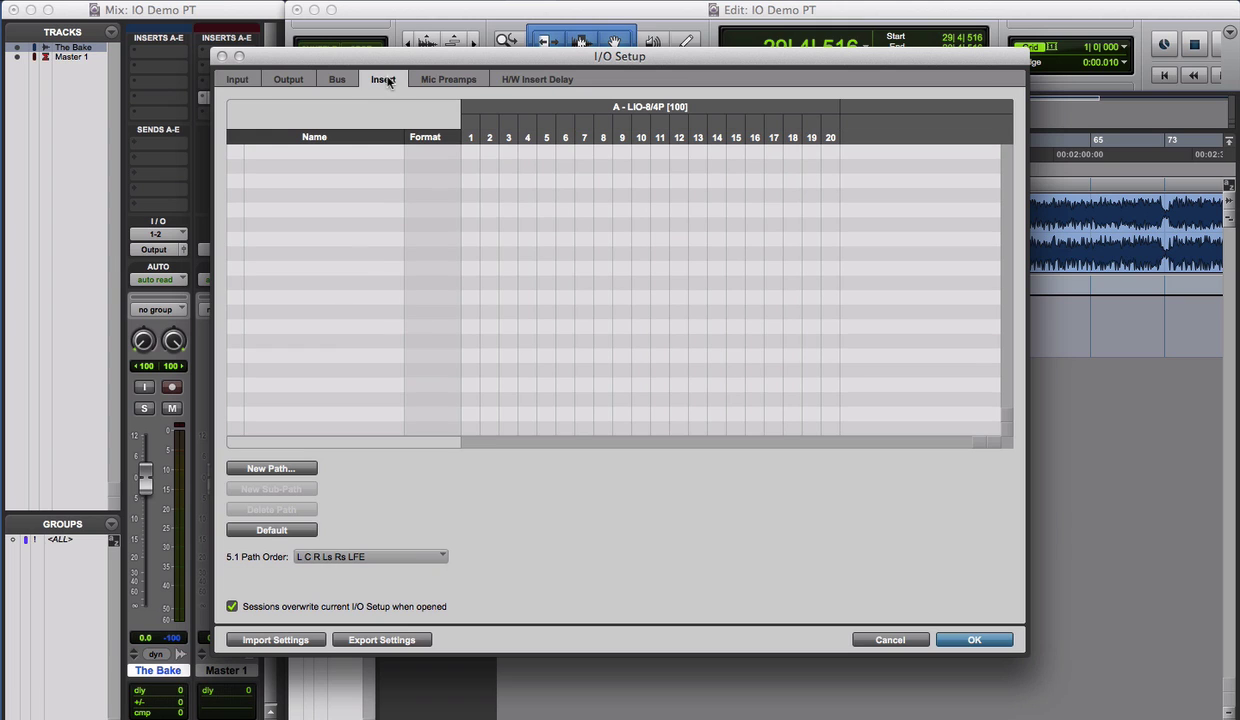
left_click(289, 468)
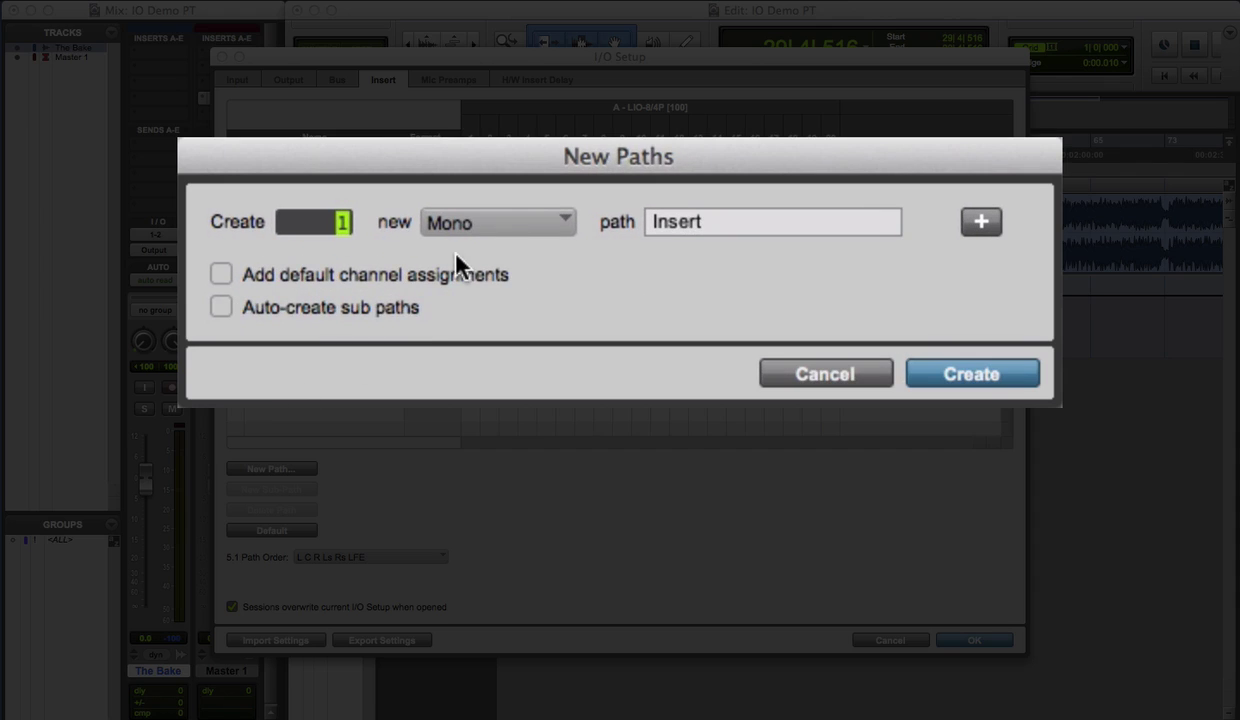
left_click(495, 223)
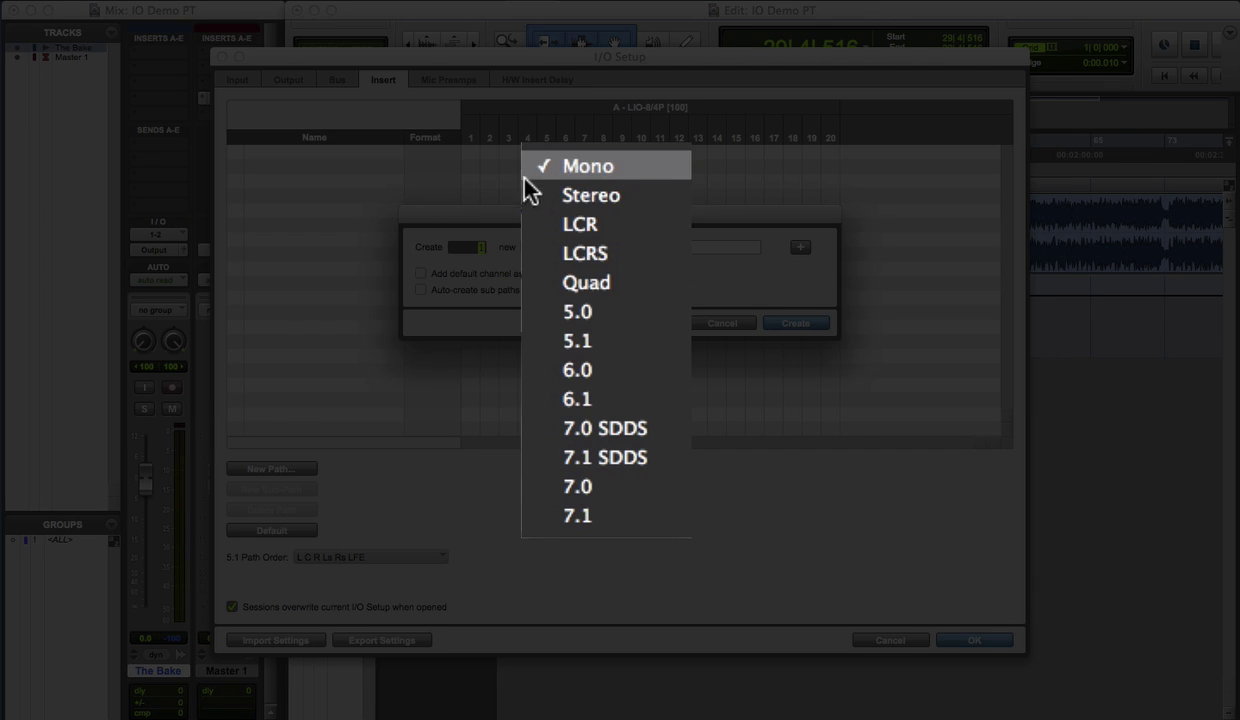
left_click(497, 250)
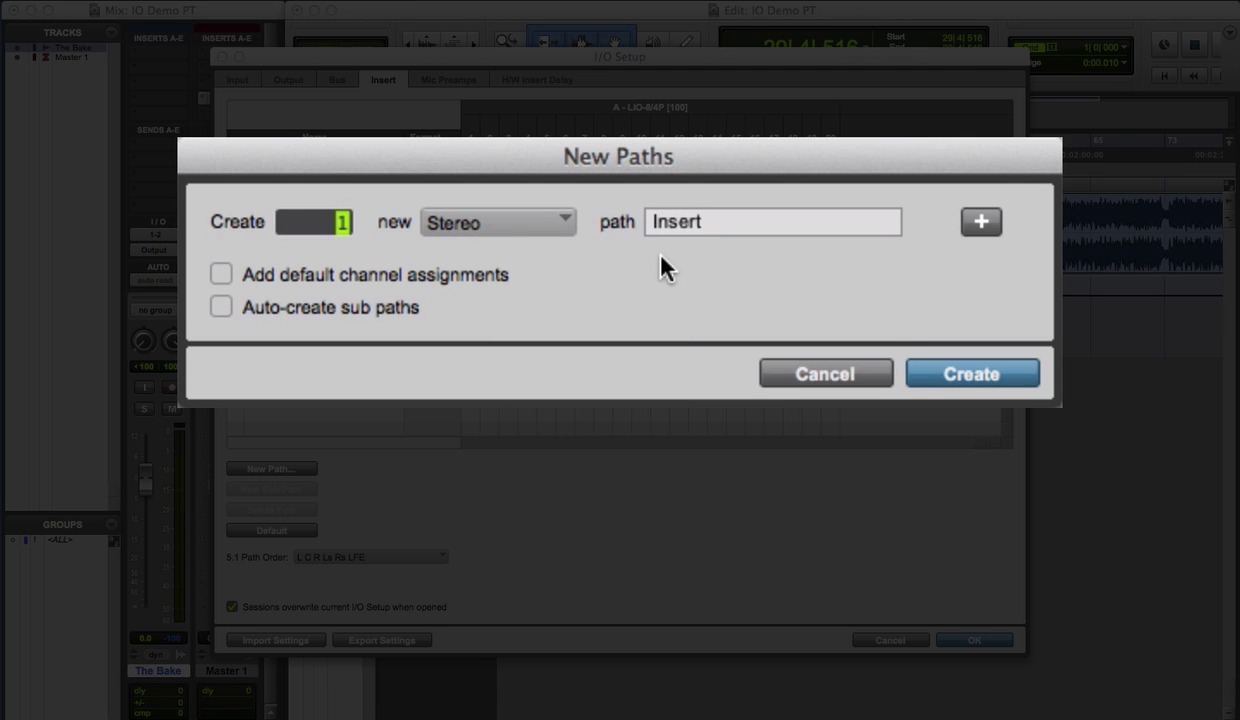
left_click(648, 223)
type("MIO")
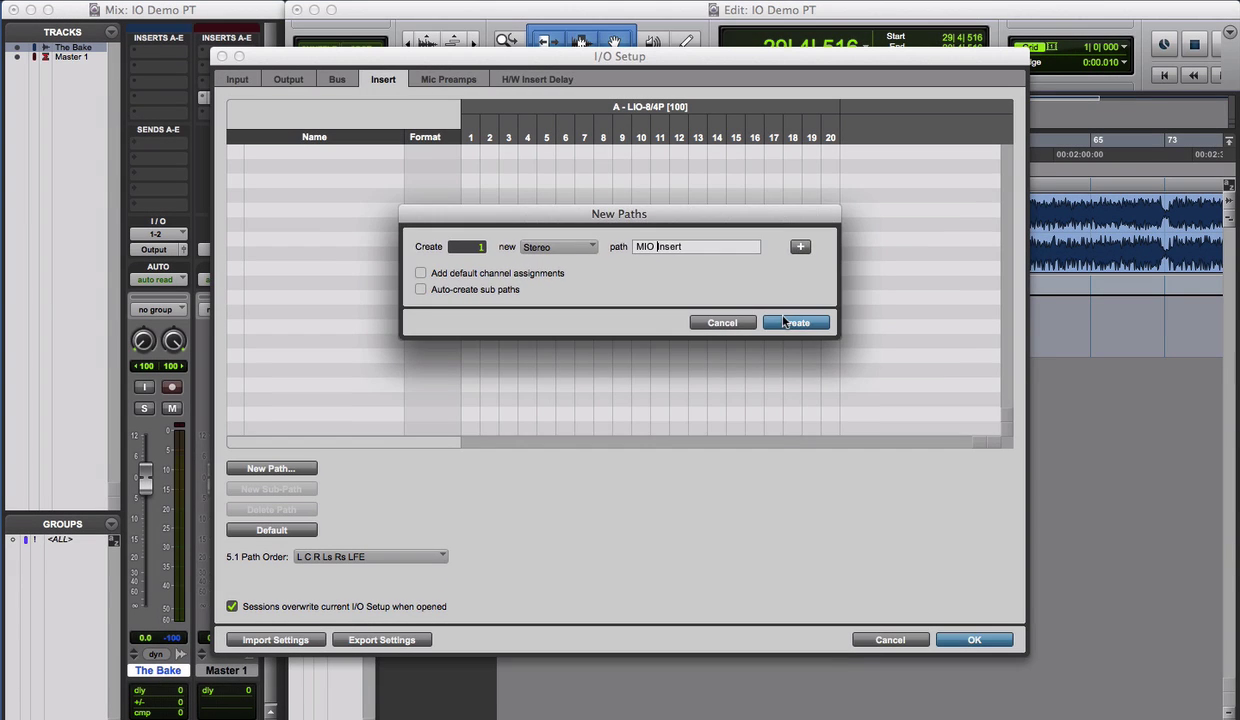
left_click(790, 320)
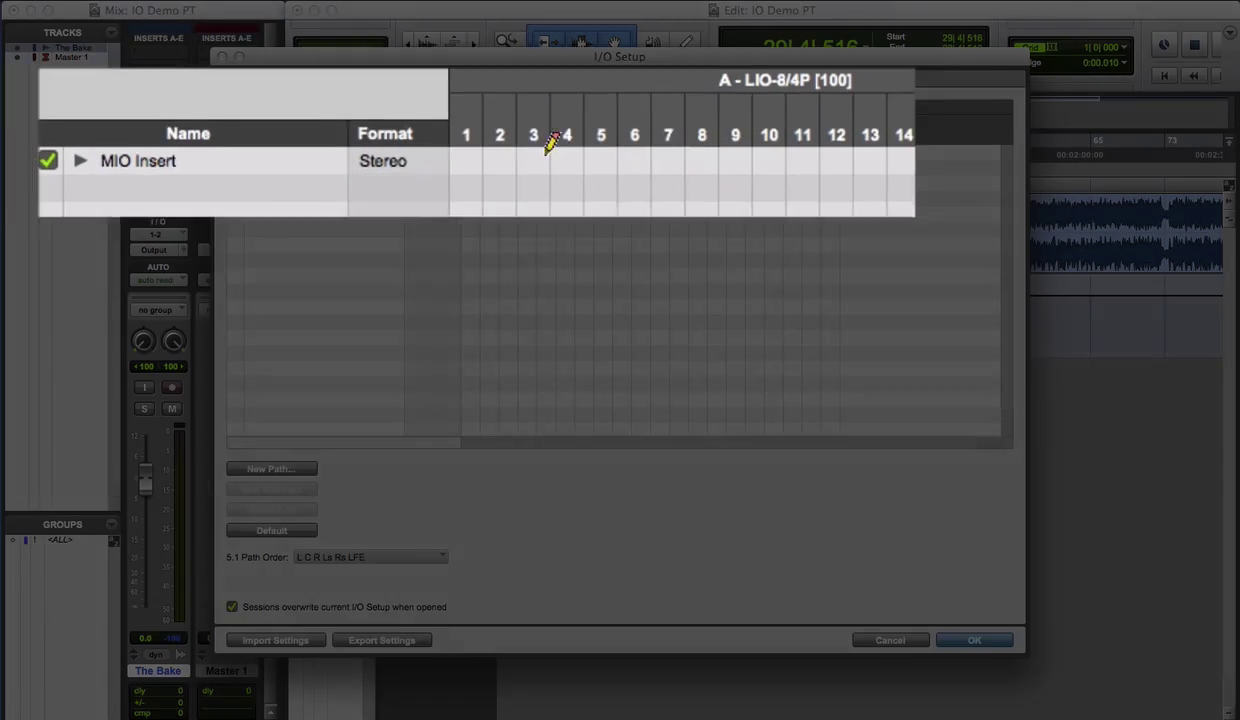
left_click(512, 152)
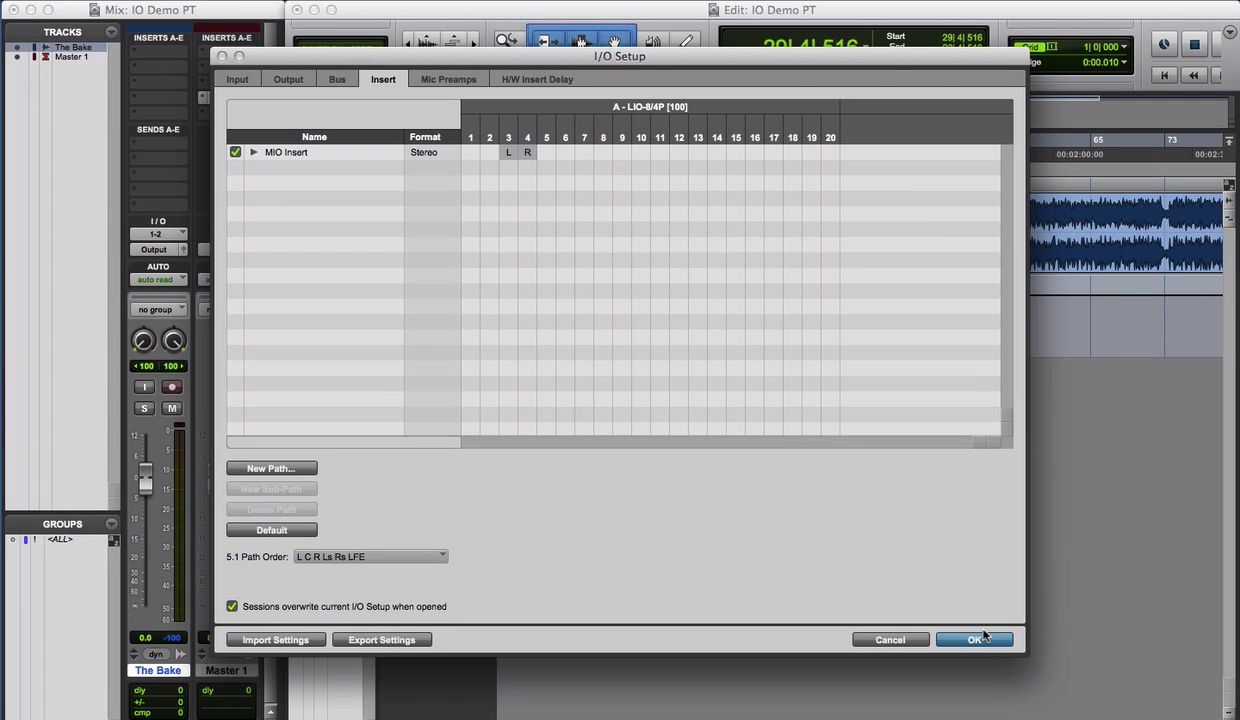
left_click(978, 640)
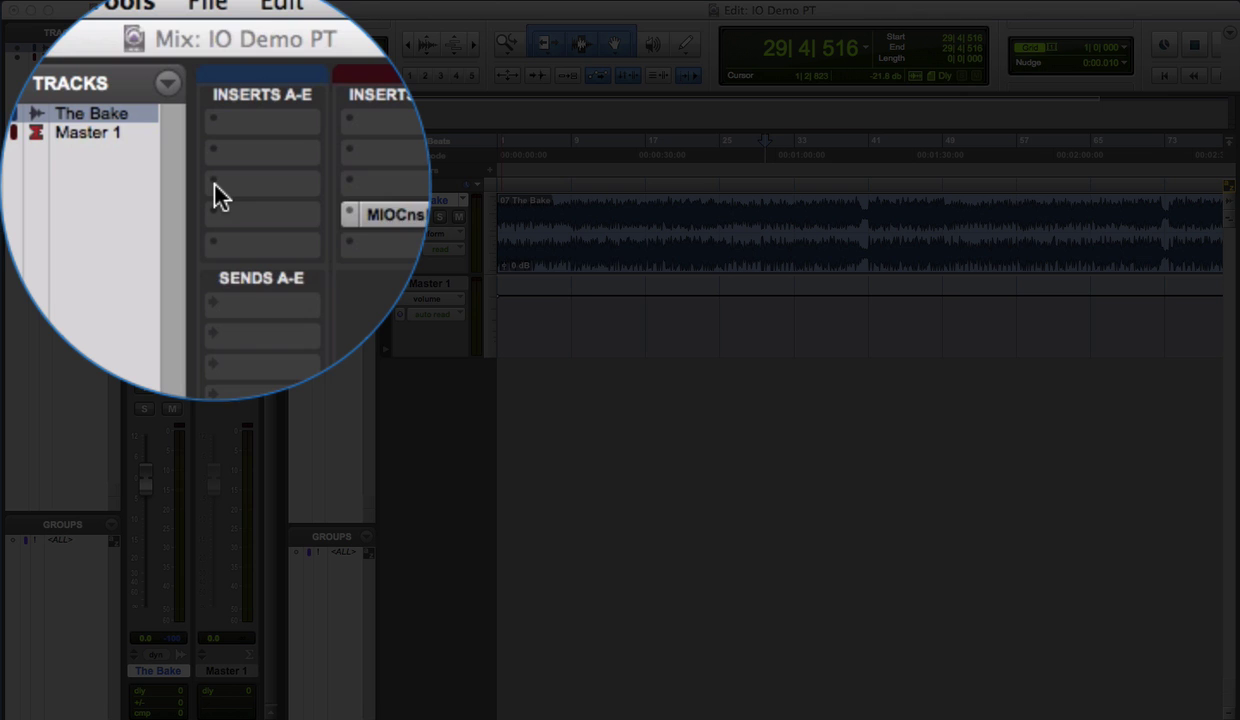
- Place the MIO Insert hardware insert on The Bake track
left_click(143, 95)
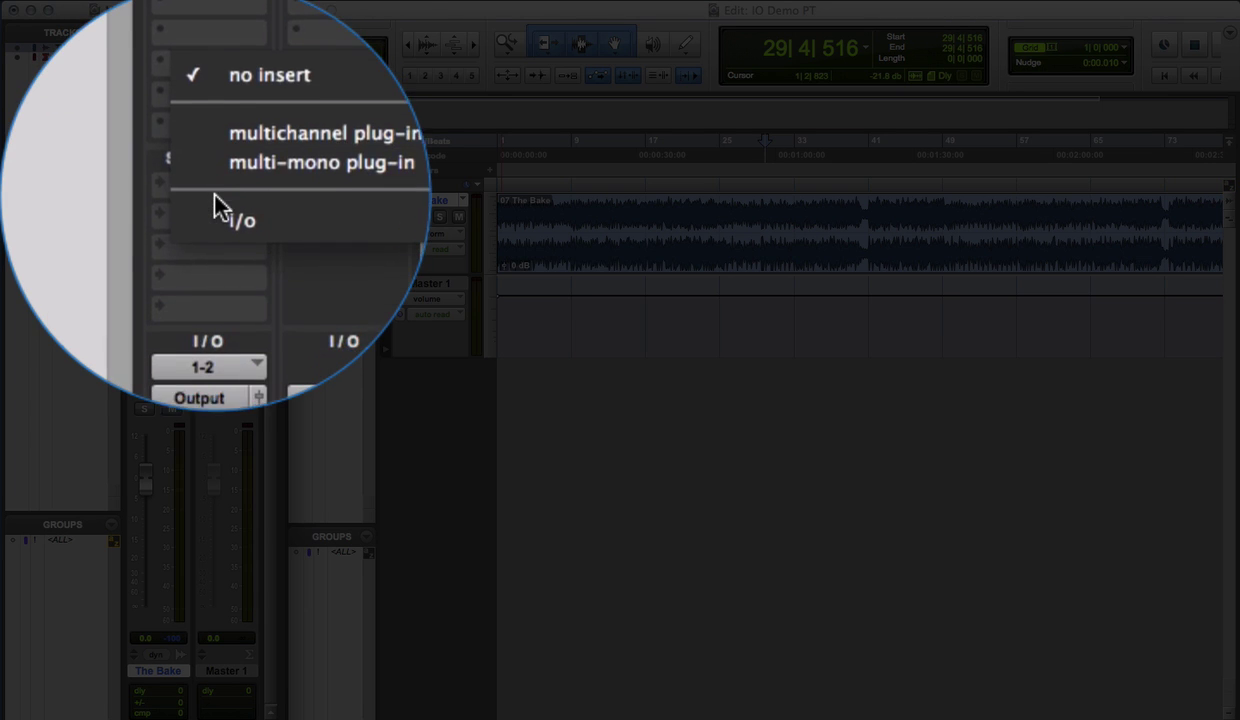
left_click(318, 202)
left_click(391, 160)
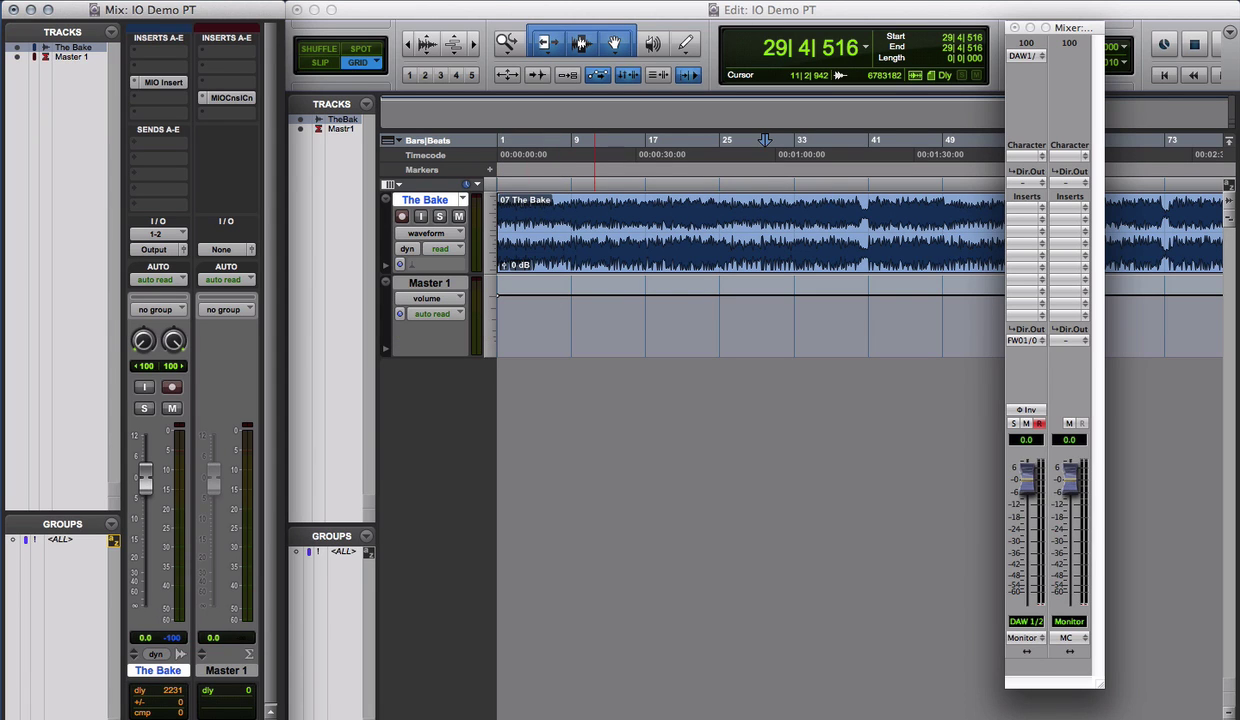
- Open the MIO Console mixer menu over the Pro Tools session
left_click(776, 3)
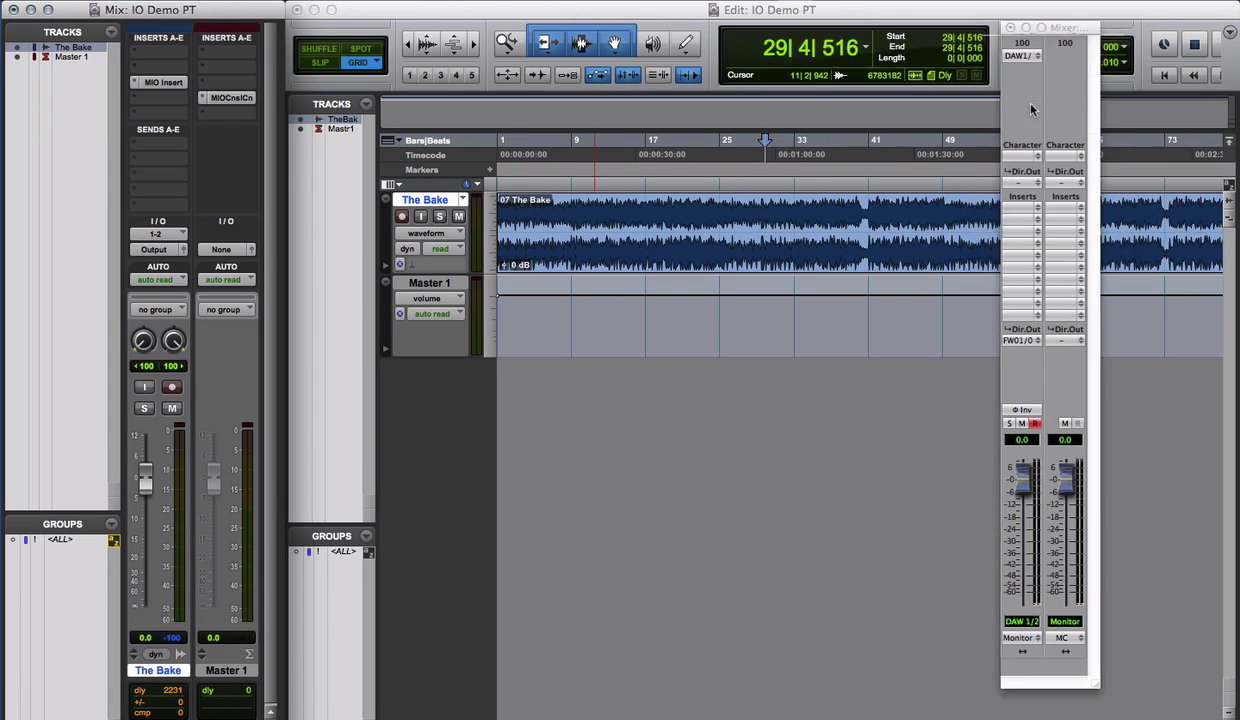